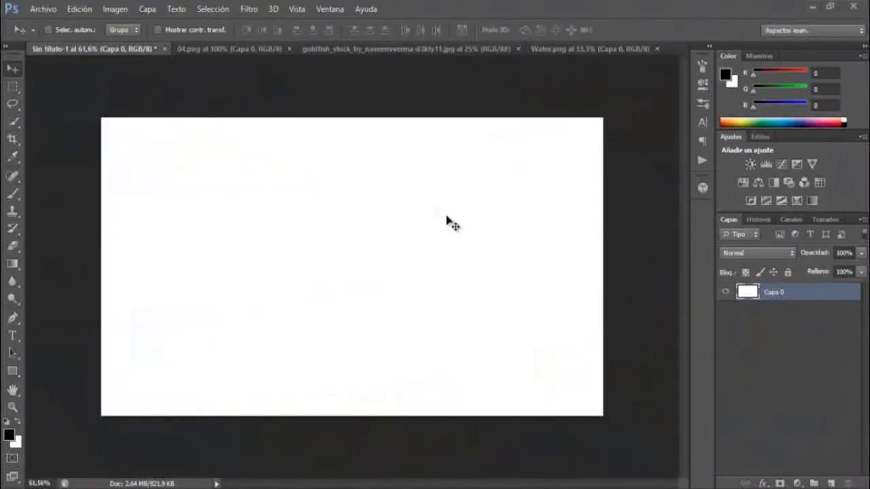
Start a gradient fill with its left stop set to blue 00a9e0.
left_click(13, 265)
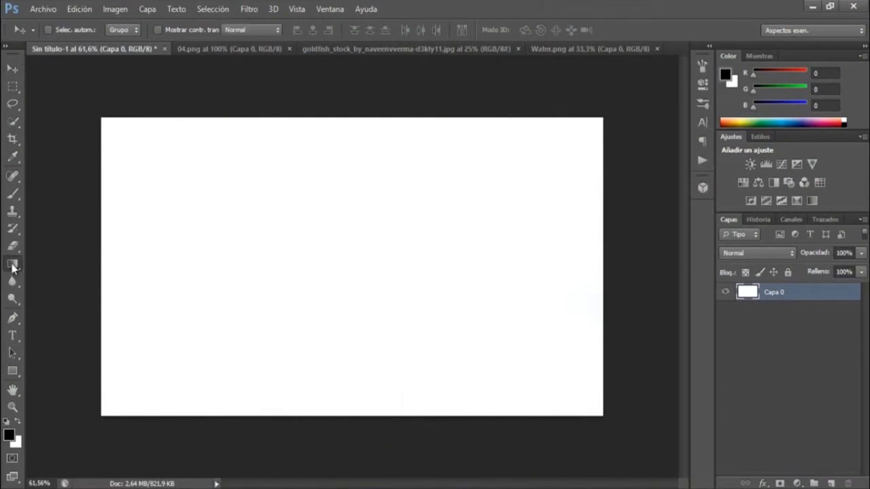
left_click(133, 261)
left_click(66, 29)
left_click(306, 289)
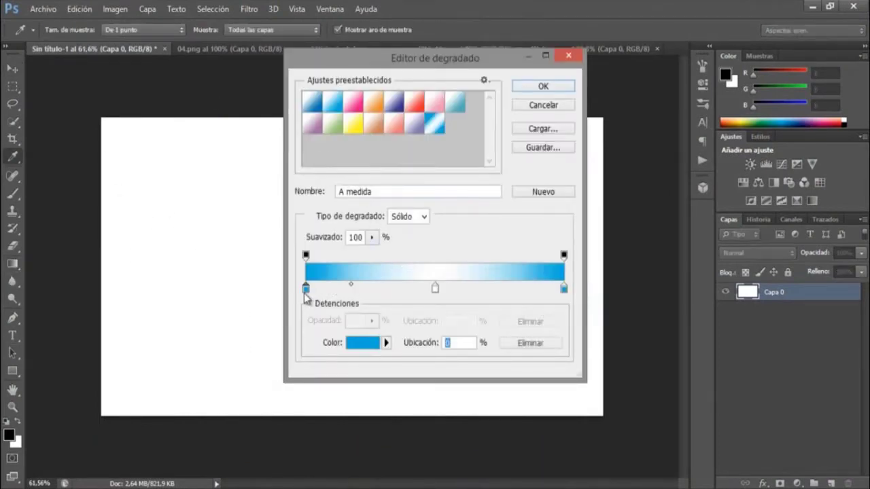
double_click(306, 289)
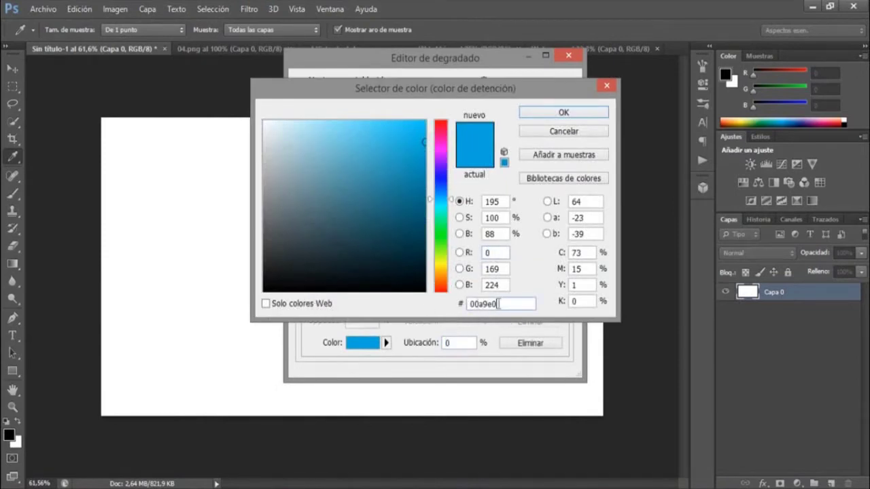
left_click(588, 112)
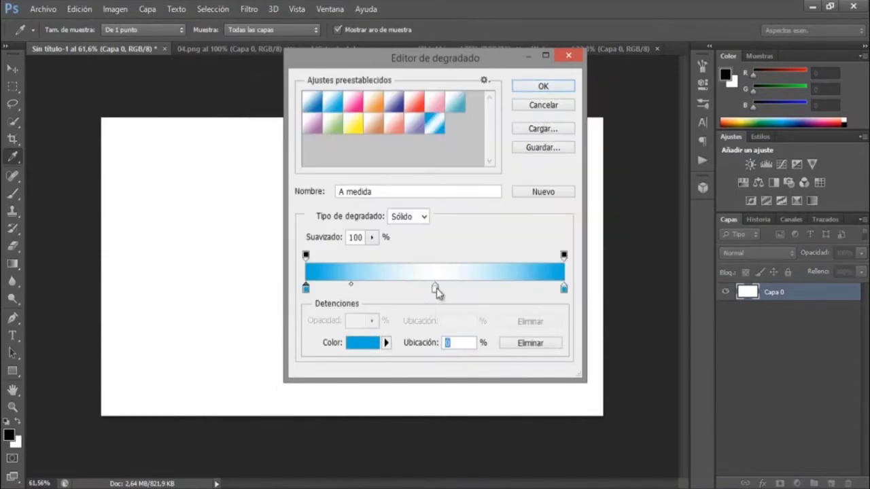
Add a white stop at 50% and a blue right stop, then drag the gradient edge to edge.
double_click(438, 291)
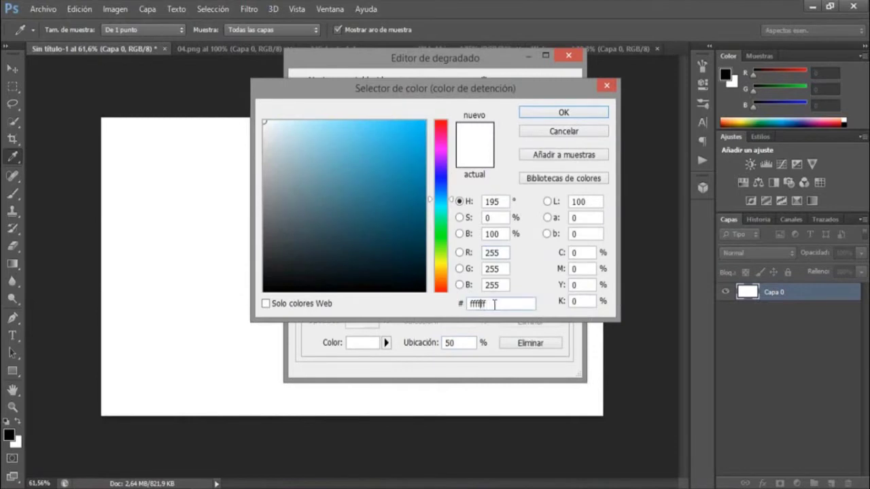
left_click(537, 115)
double_click(564, 290)
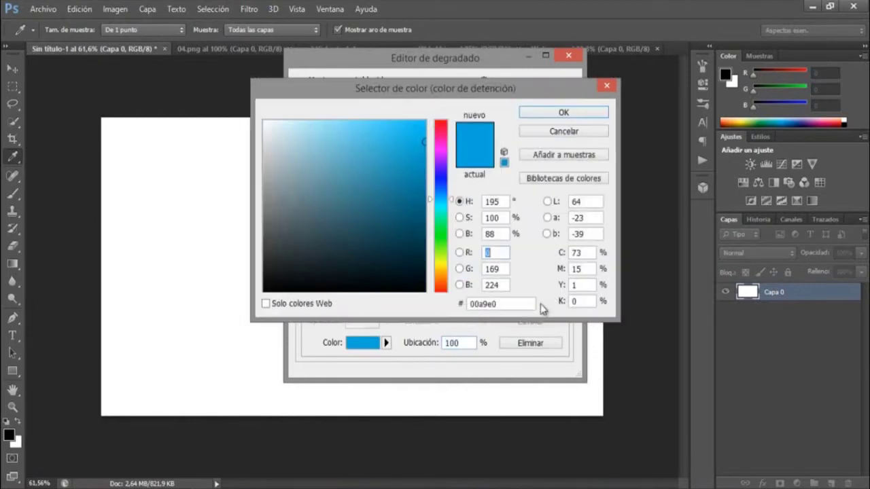
left_click(546, 114)
left_click(550, 87)
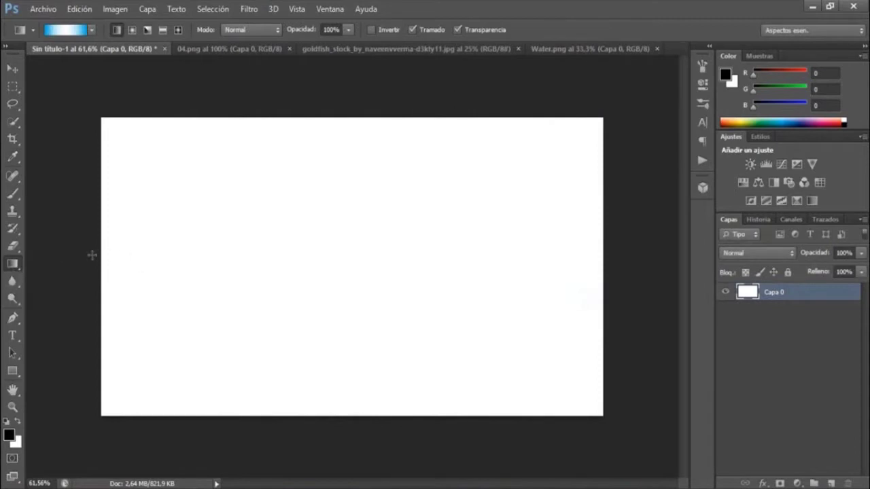
mouse_move(147, 263)
left_mouse_down()
mouse_move(597, 238)
mouse_move(605, 229)
left_mouse_up()
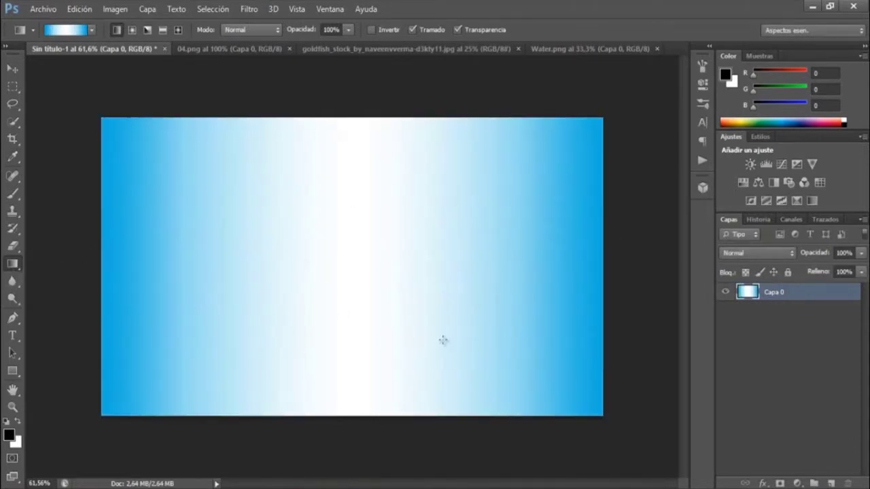
Bring the orange slices from 04.png into the gradient document.
left_click(13, 69)
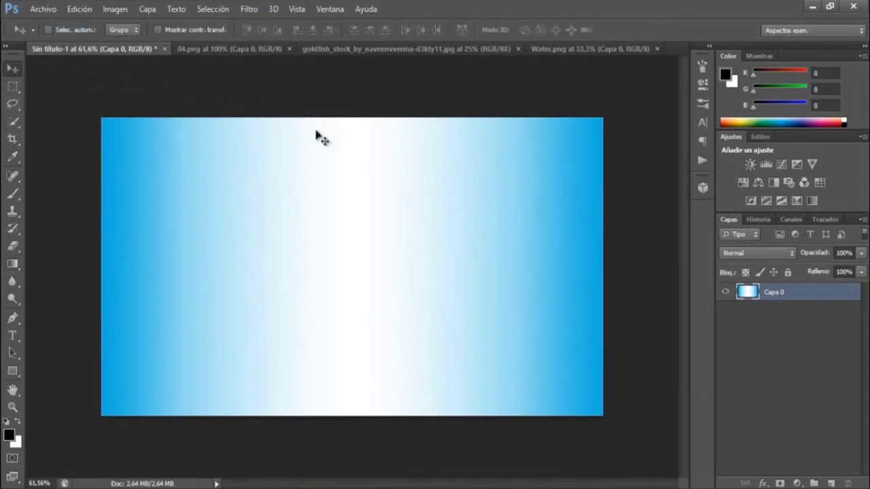
left_click(253, 49)
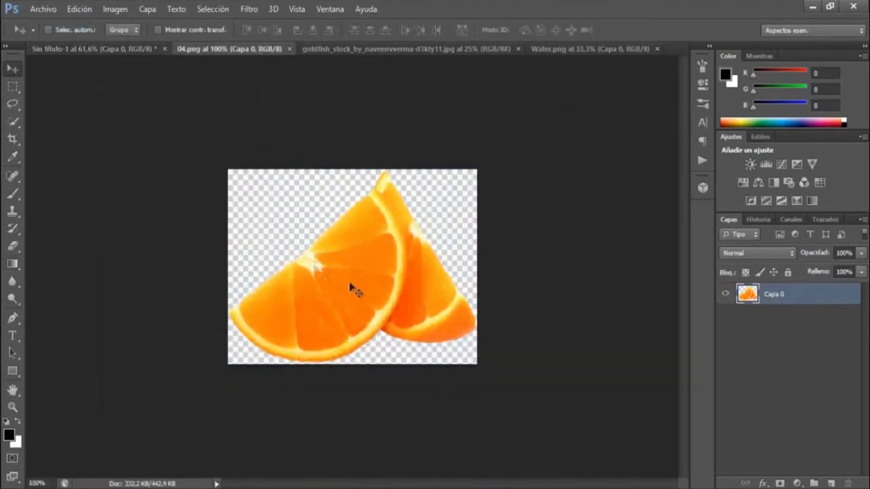
mouse_move(312, 268)
left_mouse_down()
mouse_move(333, 280)
mouse_move(331, 288)
left_mouse_up()
Enlarge the orange slices to about 205% with Free Transform.
key("ctrl+t")
left_click_drag(423, 225, 592, 107)
left_click_drag(535, 185, 439, 226)
left_click_drag(510, 132, 489, 153)
left_click_drag(444, 217, 457, 223)
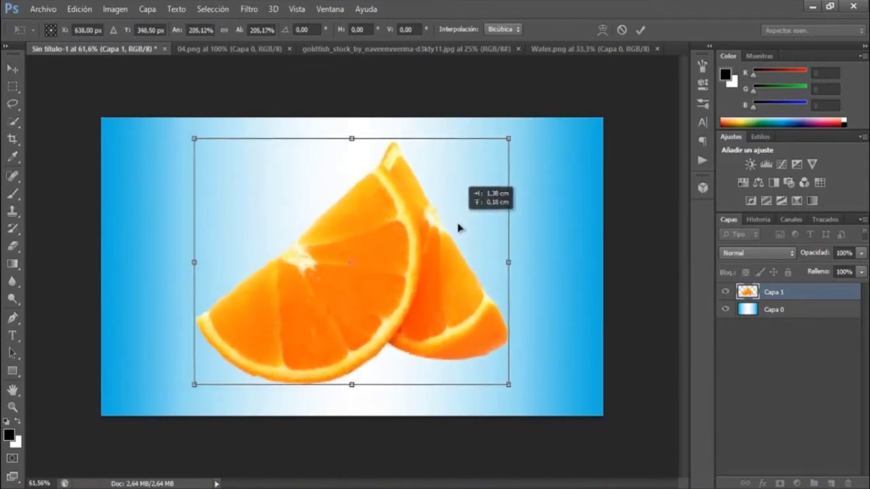
key("Return")
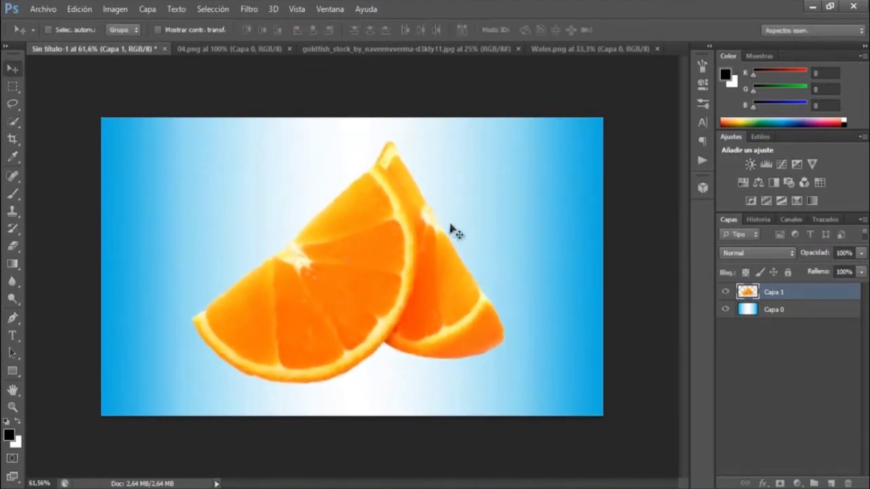
Shrink the slices to about 93% and centre them on the canvas.
key("ctrl+t")
left_click_drag(501, 141, 484, 156)
key("Return")
left_click_drag(417, 274, 419, 272)
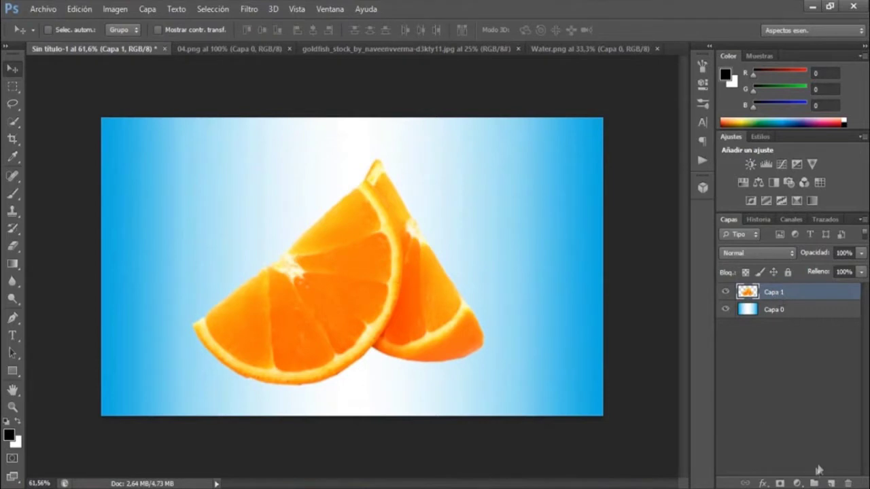
Add a layer below the oranges and name the layers Sombra, Naranjas and Fondo.
left_click(828, 484)
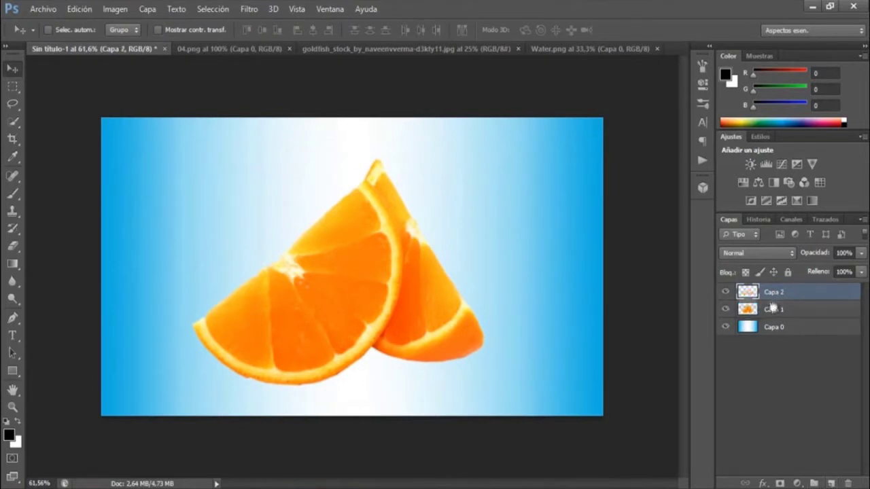
left_click_drag(775, 293, 779, 311)
double_click(774, 310)
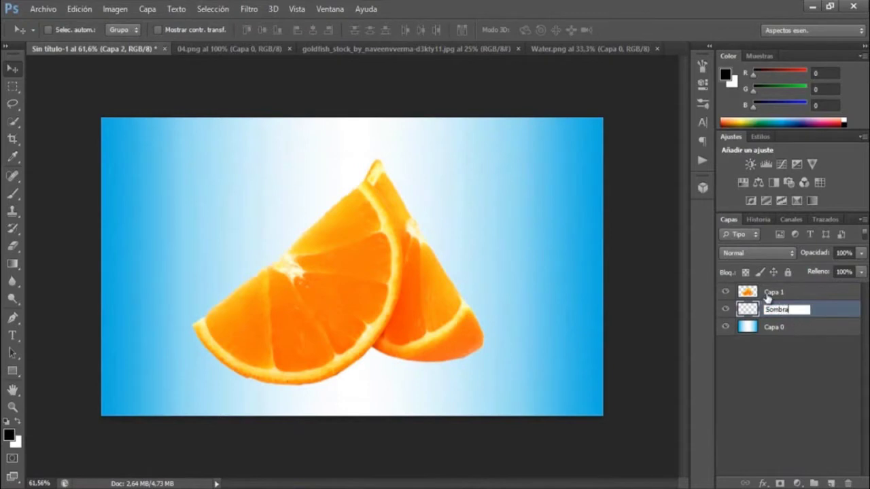
left_click(770, 293)
double_click(773, 290)
type("Naranja")
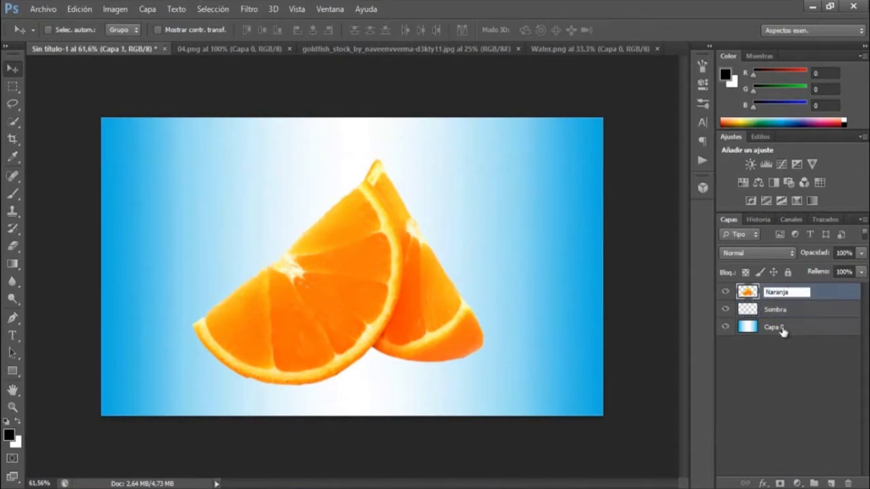
double_click(782, 327)
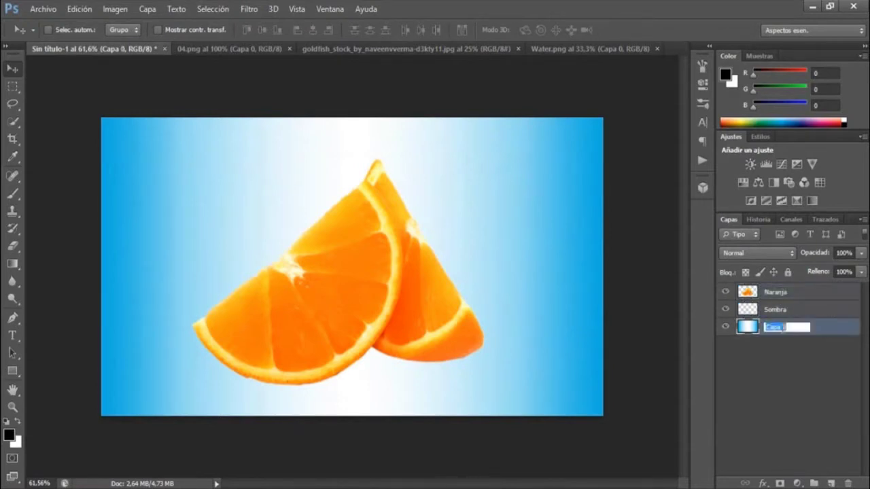
type("Fondo")
key("Return")
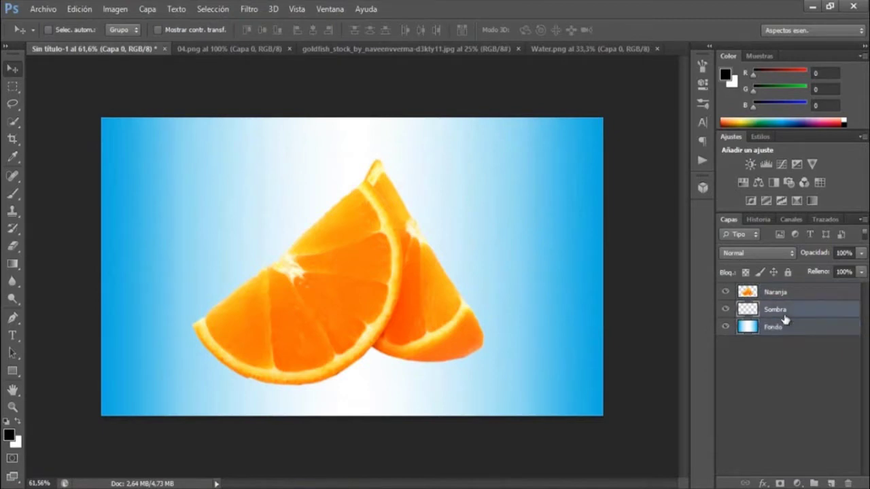
double_click(777, 292)
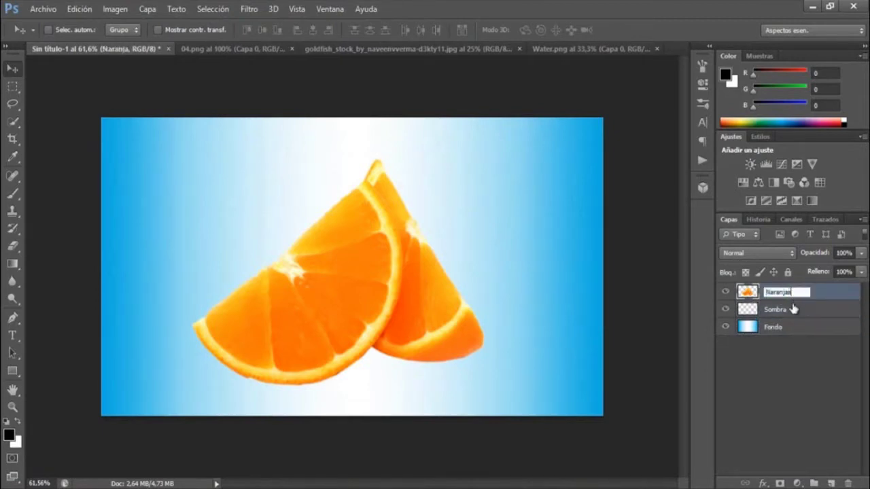
key("Return")
Paint a soft black 300 px blot on Sombra below the right slice.
key("e")
left_click(813, 311)
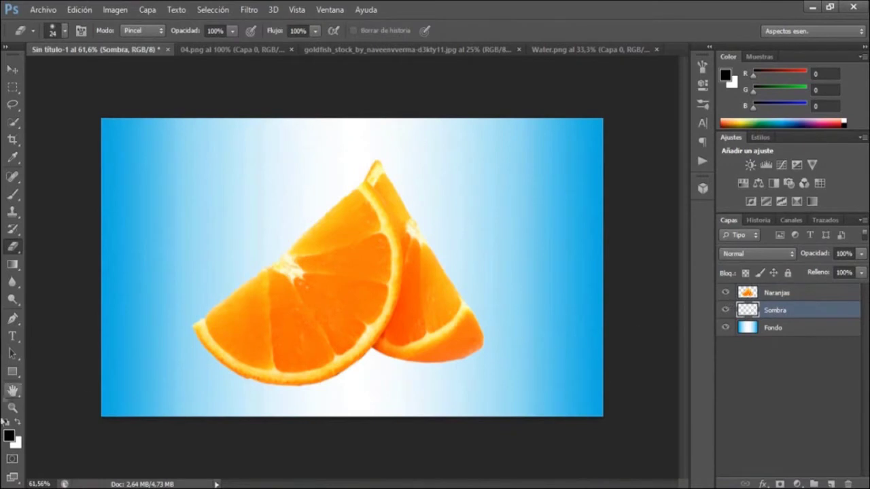
left_click(12, 195)
left_click(64, 31)
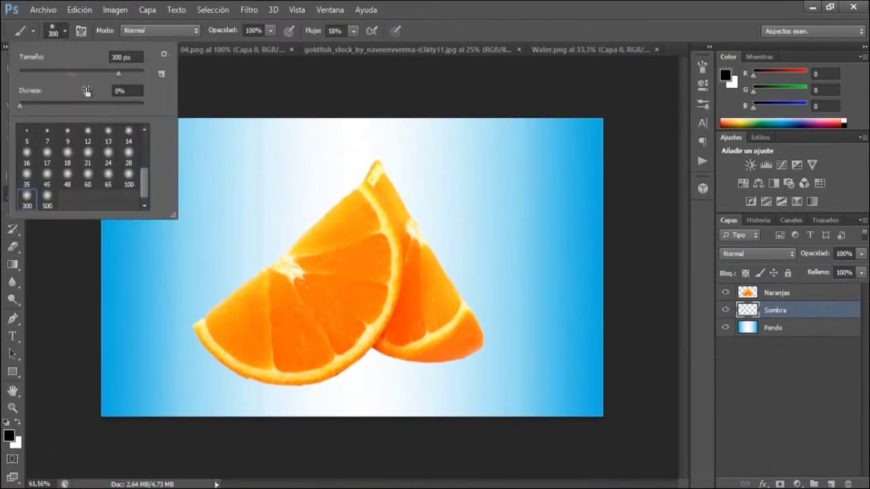
mouse_move(145, 180)
left_mouse_down()
mouse_move(145, 143)
mouse_move(143, 187)
left_mouse_up()
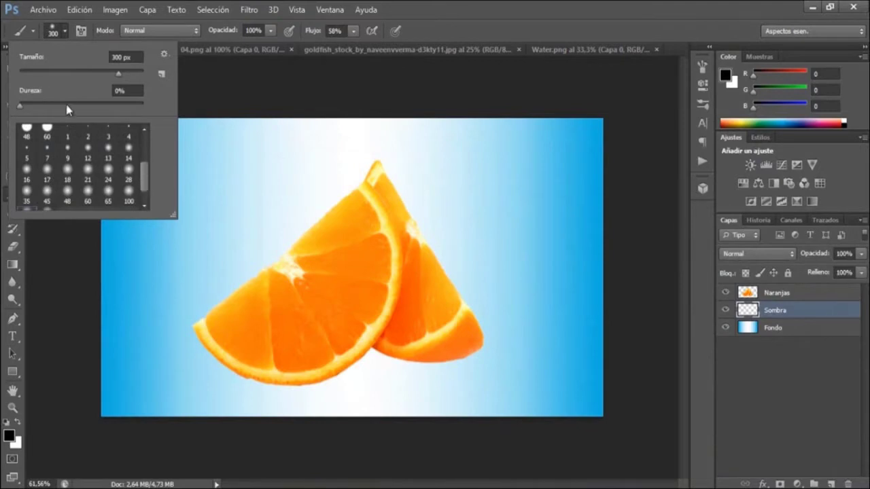
left_click(354, 32)
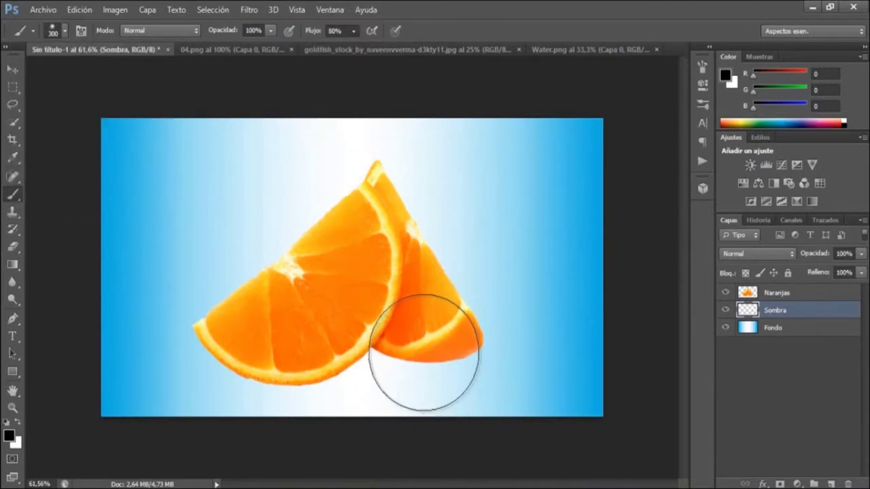
left_click(421, 380)
Squash the shadow blot vertically with Free Transform.
left_click(14, 70)
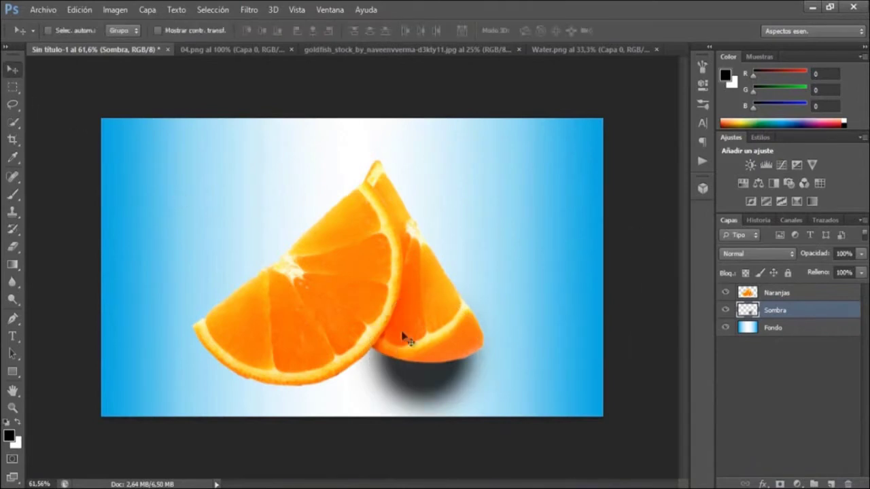
key("ctrl+t")
mouse_move(425, 414)
left_mouse_down()
mouse_move(430, 330)
mouse_move(428, 351)
mouse_move(422, 340)
left_mouse_up()
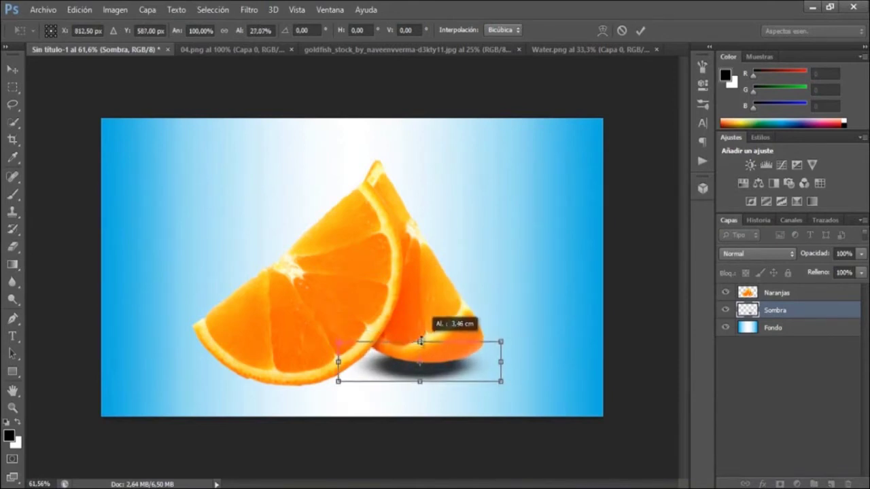
Flatten the shadow further and lower the Sombra layer opacity to 62%.
left_click_drag(440, 367, 458, 358)
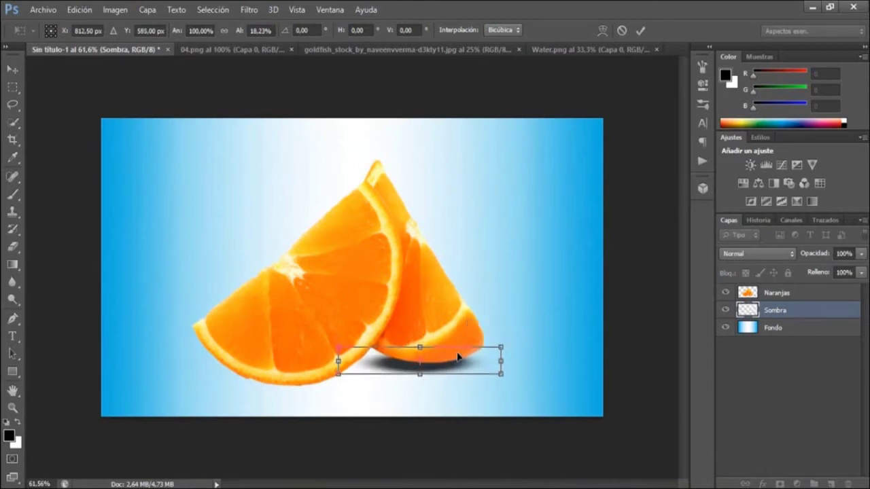
key("Return")
left_click(861, 253)
left_click_drag(857, 270, 837, 272)
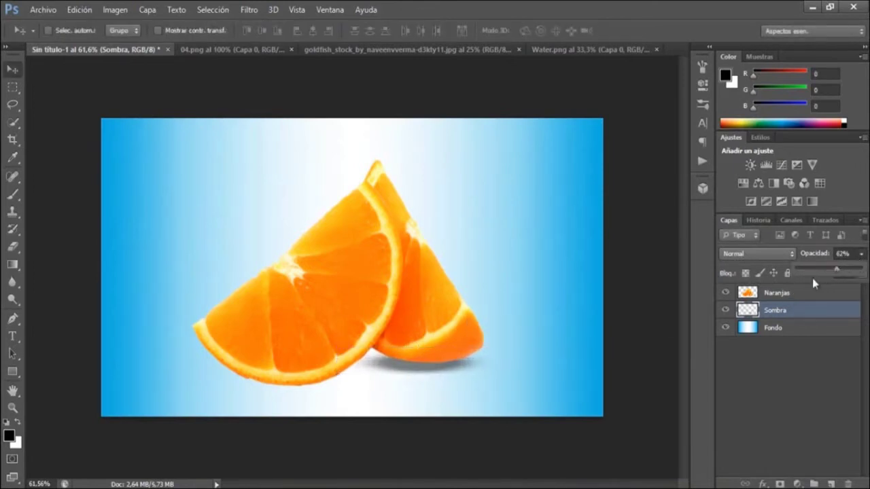
Shrink the shadow slightly.
key("ctrl+t")
left_click_drag(497, 371, 492, 365)
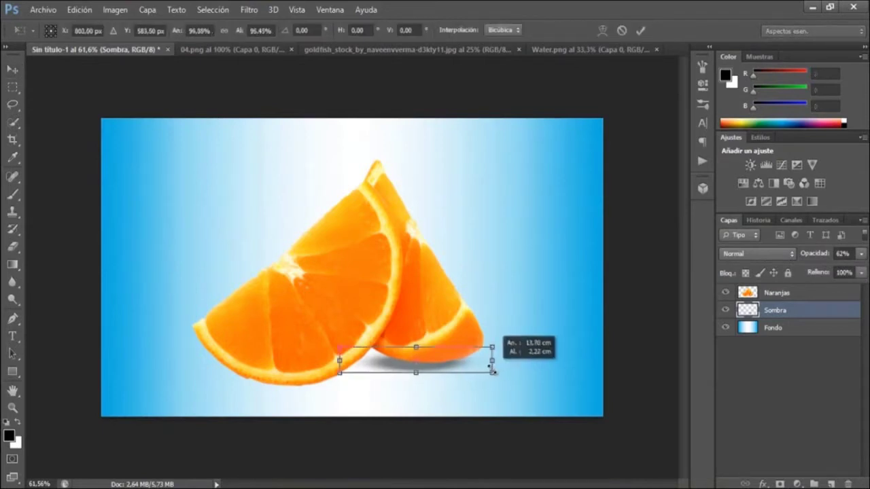
key("Return")
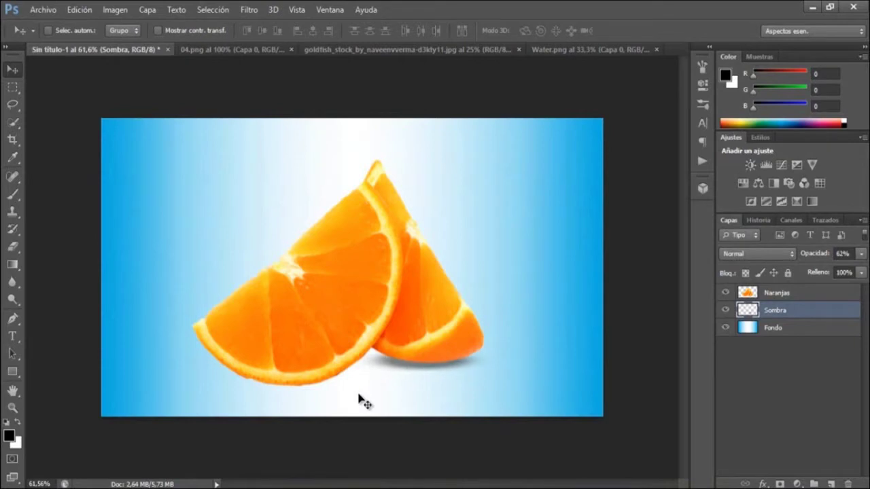
Duplicate the shadow as Sombra 2 and move it under the left slice.
key("ctrl+j")
double_click(798, 314)
type("2")
key("Return")
left_click_drag(498, 370, 362, 393)
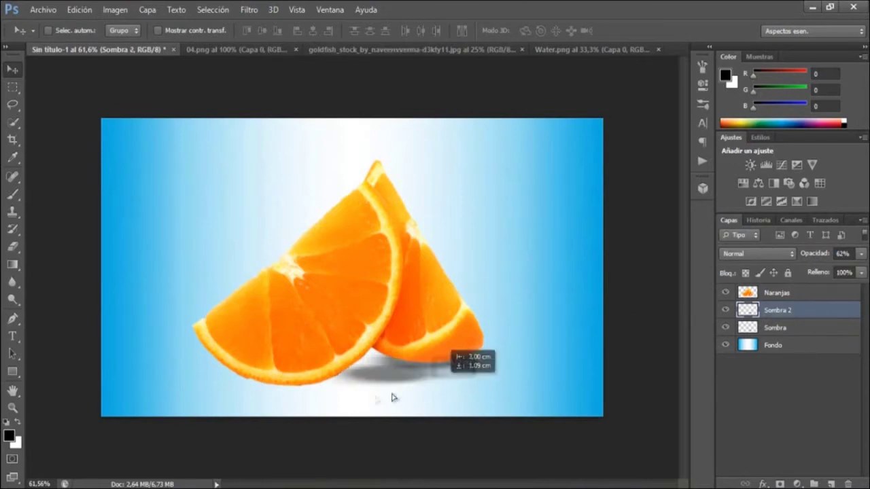
Stretch the Sombra 2 shadow wider and nudge it up and left into place.
key("ctrl+t")
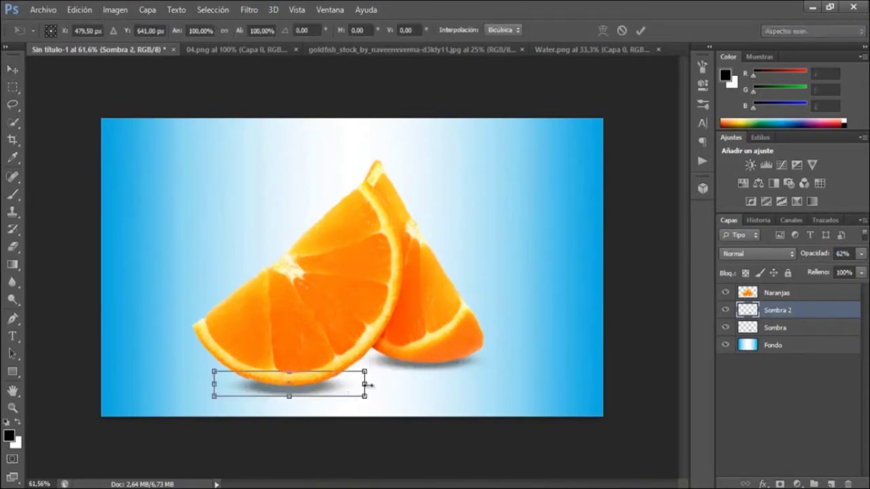
left_click_drag(366, 385, 393, 385)
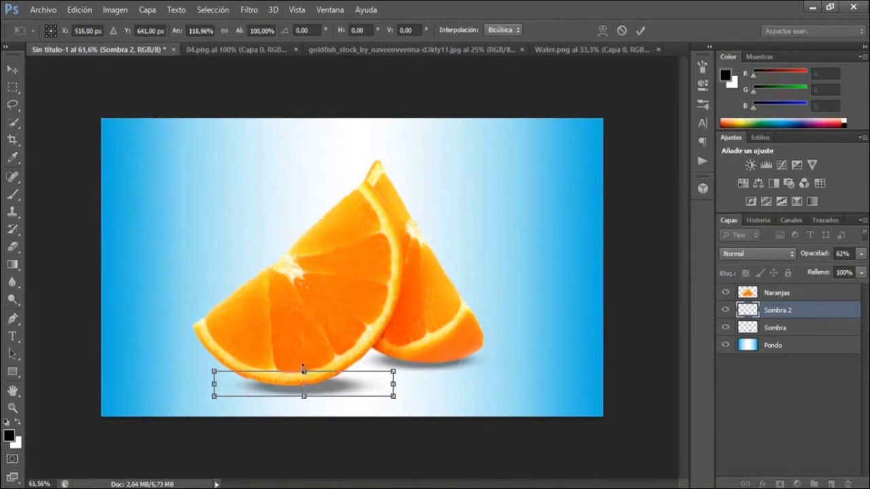
key("Return")
left_click_drag(359, 388, 348, 384)
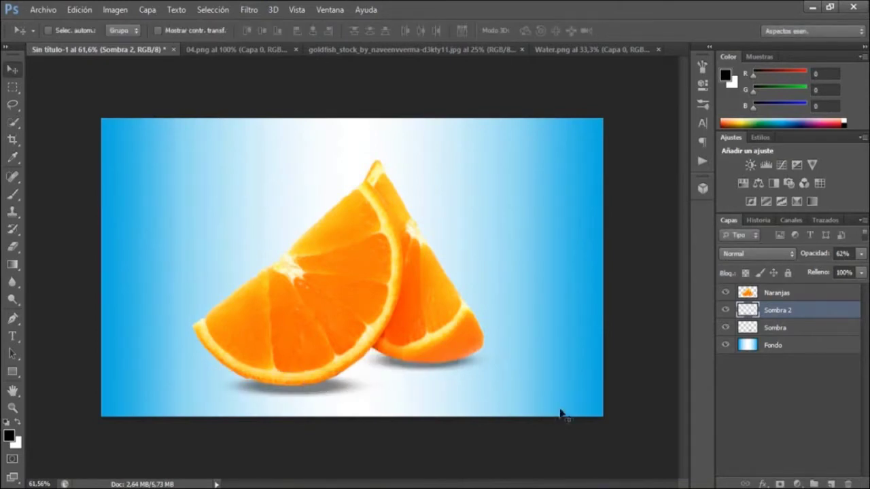
key("Up")
key("Up")
key("Up")
key("Left")
key("Left")
key("Left")
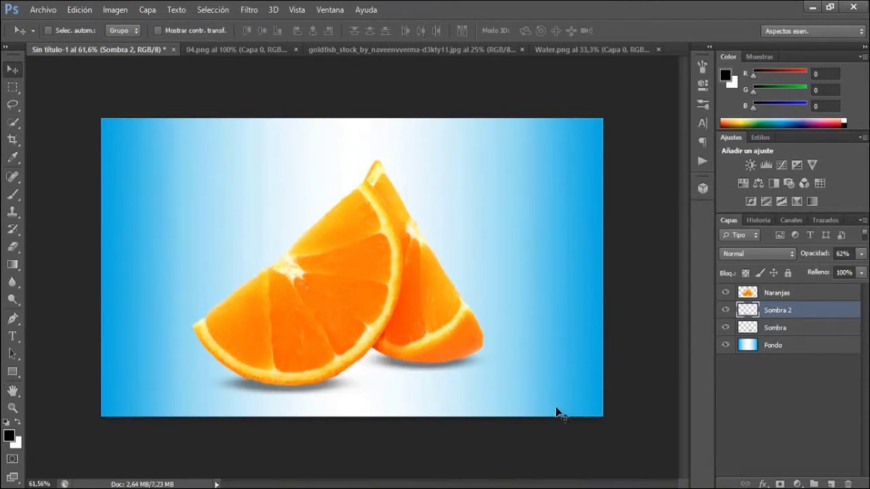
key("Up")
key("Up")
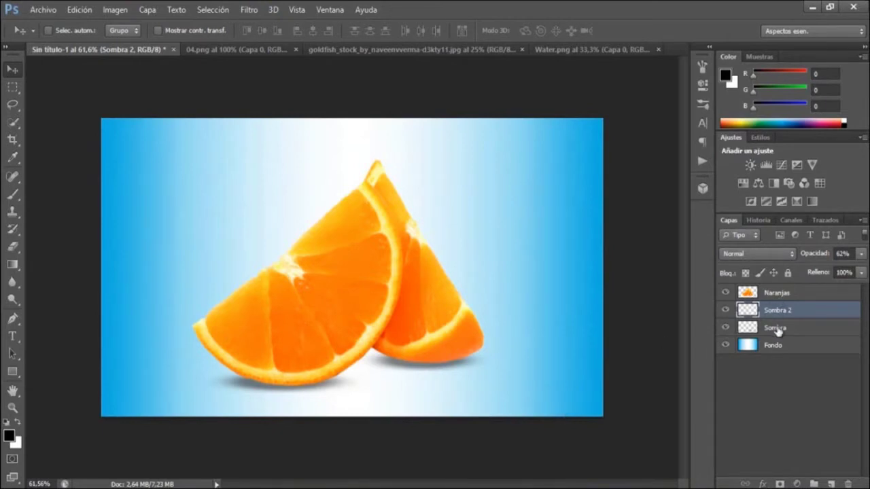
Nudge the Sombra shadow left and up beneath the right slice.
left_click(777, 329)
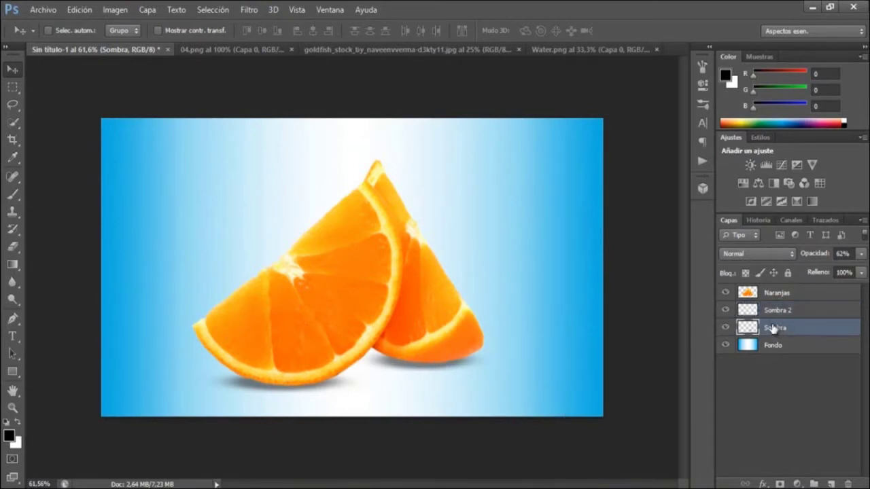
key("Left")
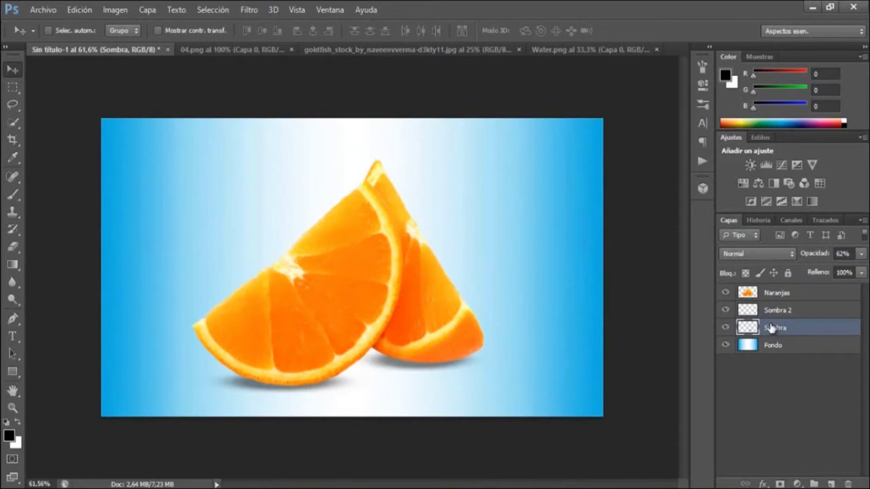
key("Up")
Lasso the left slice's flesh inside the rind on Naranjas and delete it.
left_click(777, 293)
left_click(13, 104)
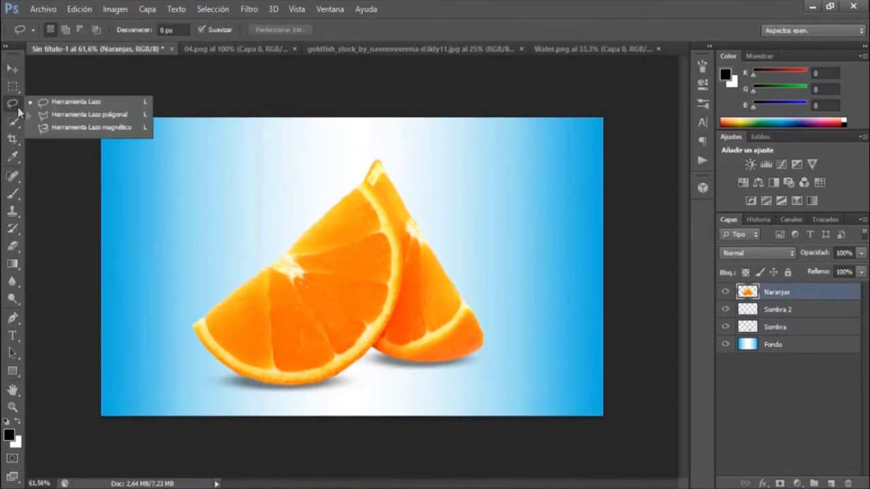
left_click(91, 105)
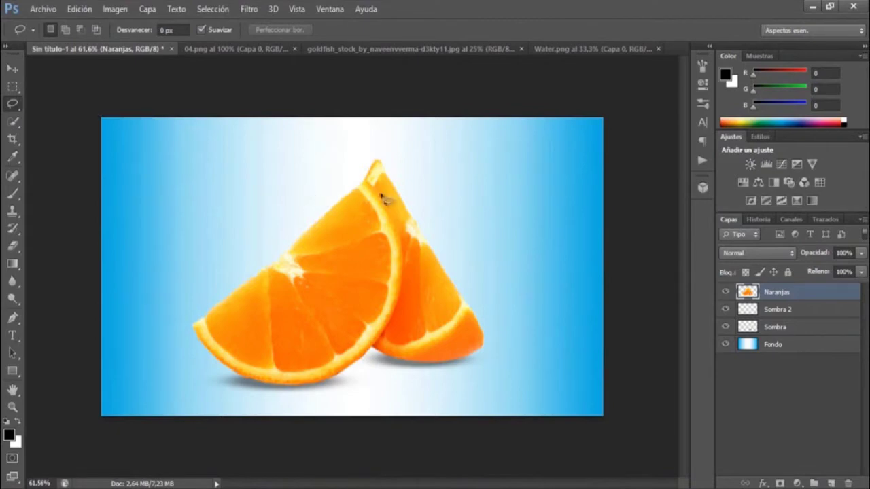
mouse_move(383, 195)
left_mouse_down()
mouse_move(413, 197)
mouse_move(397, 203)
mouse_move(388, 282)
mouse_move(405, 212)
left_mouse_up()
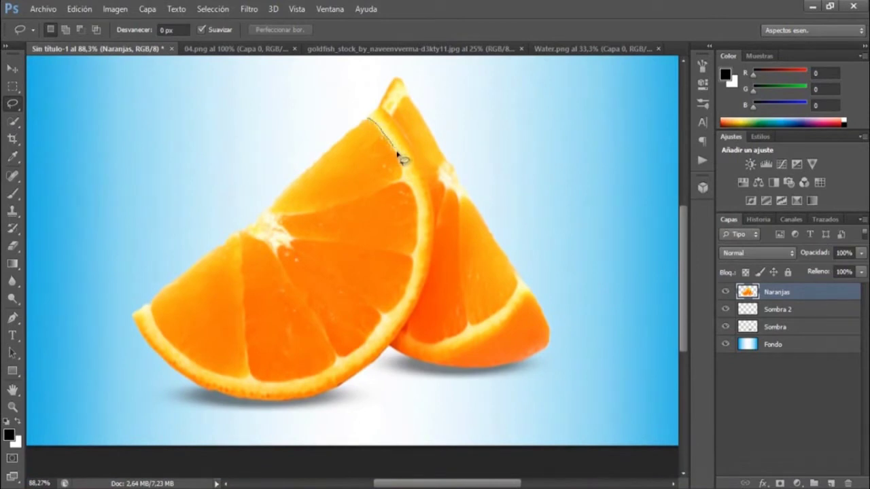
left_click_drag(418, 218, 415, 258)
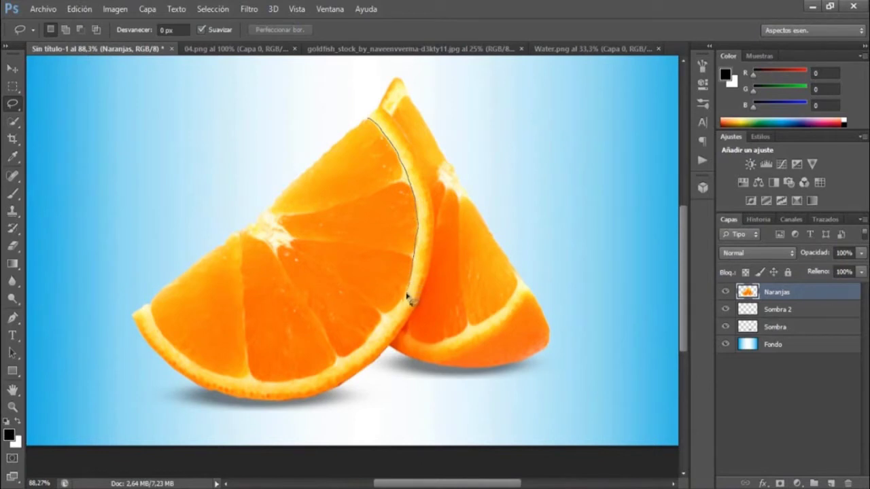
mouse_move(399, 312)
left_mouse_down()
mouse_move(359, 356)
mouse_move(248, 385)
mouse_move(180, 353)
mouse_move(153, 292)
mouse_move(367, 119)
left_mouse_up()
key("Delete")
Deselect, fit the image on screen, and bring up Water.png.
left_click(12, 68)
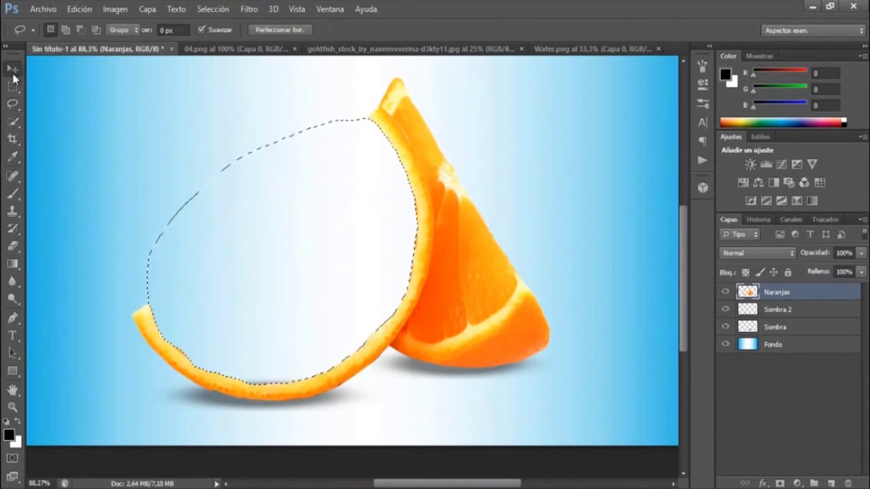
key("ctrl+d")
left_click(12, 406)
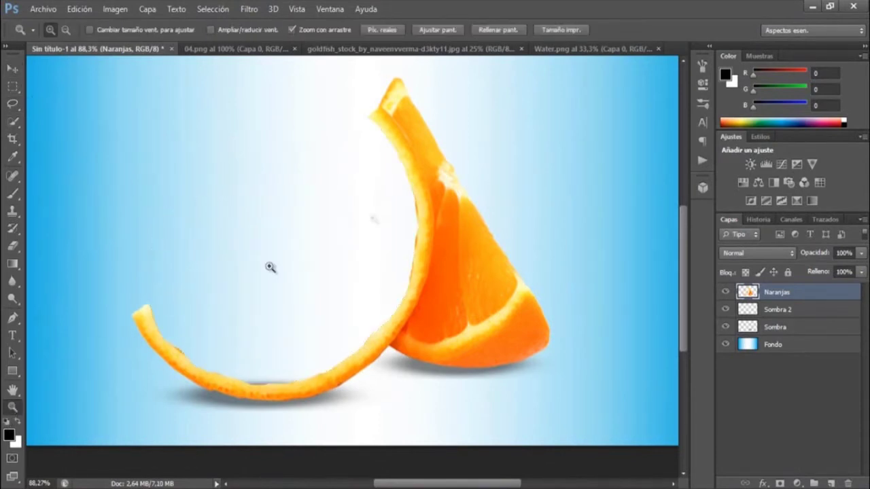
left_click(438, 29)
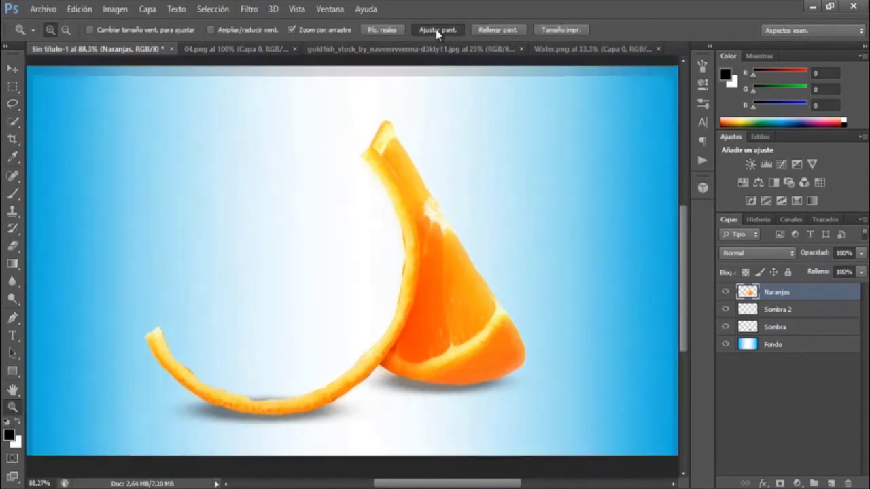
left_click(13, 68)
left_click(564, 49)
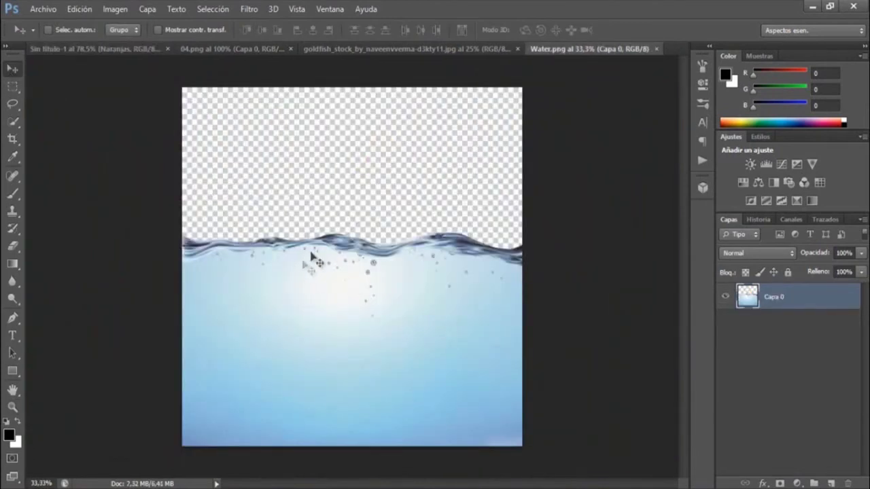
Drop the water image into the composition, scaled down and flipped horizontally.
left_click_drag(354, 292, 105, 53)
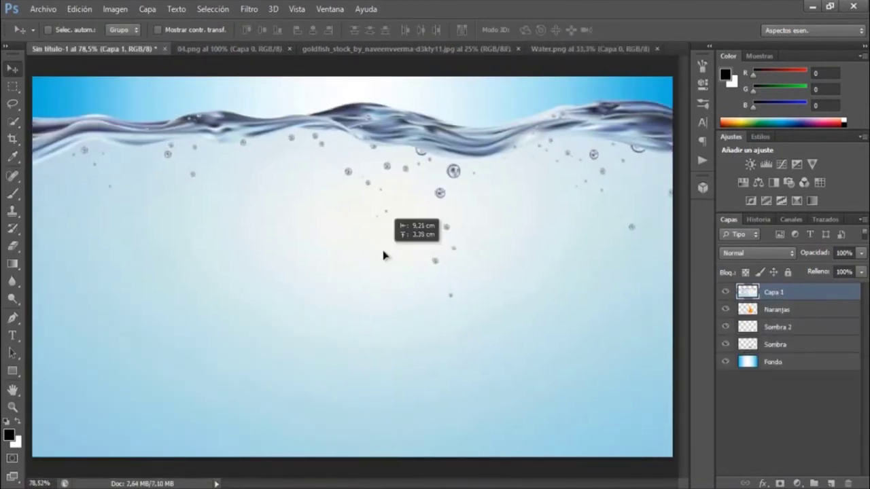
left_click_drag(105, 53, 403, 267)
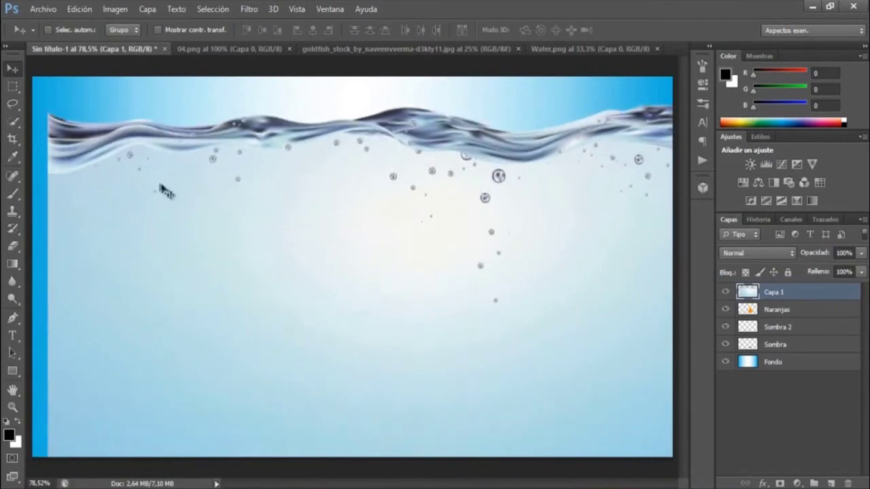
key("ctrl+t")
mouse_move(51, 112)
left_mouse_down()
mouse_move(407, 354)
mouse_move(288, 287)
left_mouse_up()
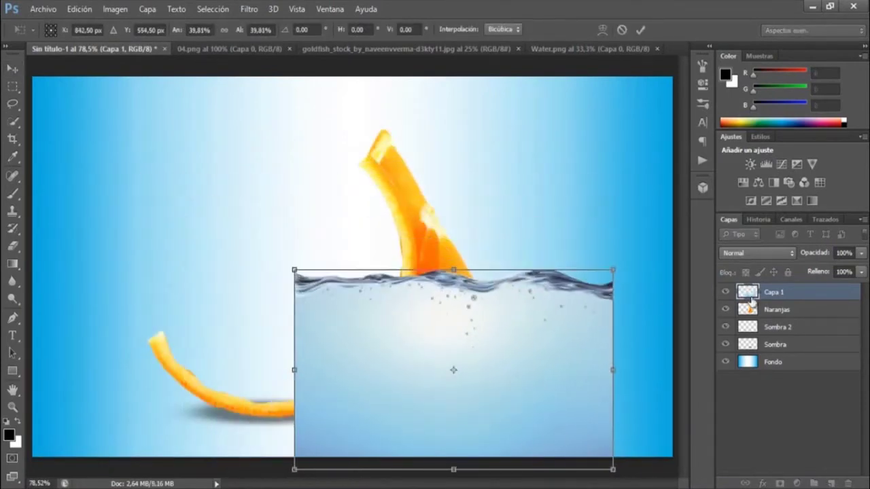
left_click_drag(470, 352, 382, 293)
right_click(382, 293)
left_click(446, 267)
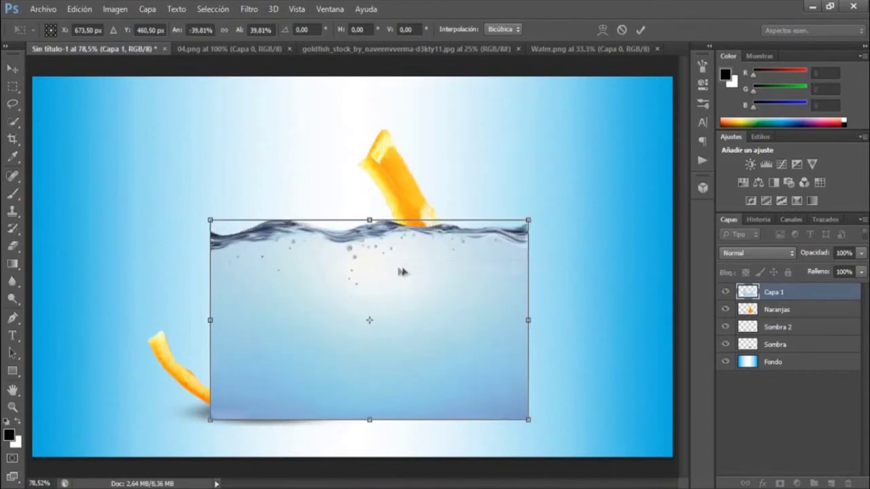
key("Return")
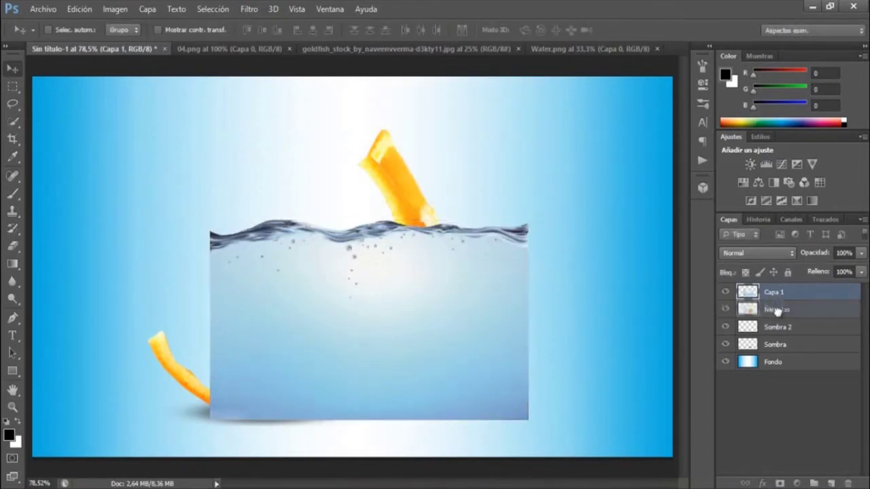
Move the water layer below Naranjas, name it Ondas de Agua, and shift it left.
left_click_drag(770, 297, 777, 318)
double_click(775, 309)
type("Onda de Agua")
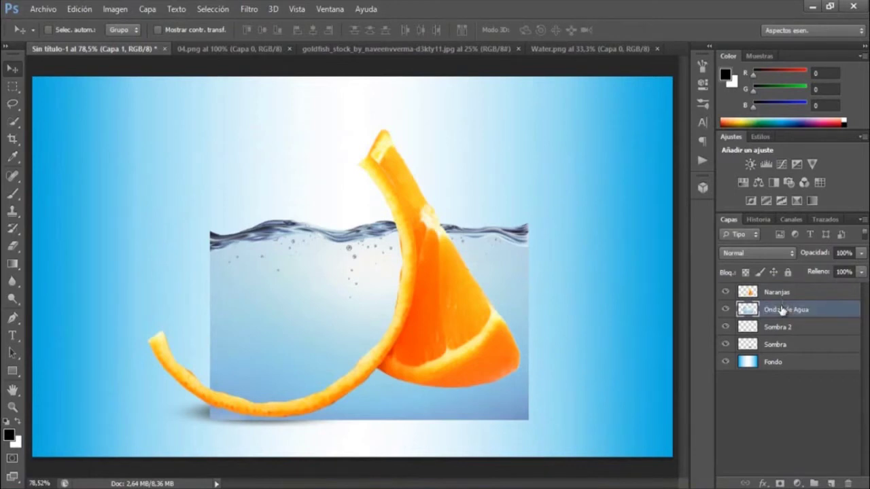
key("Return")
left_click_drag(440, 279, 365, 276)
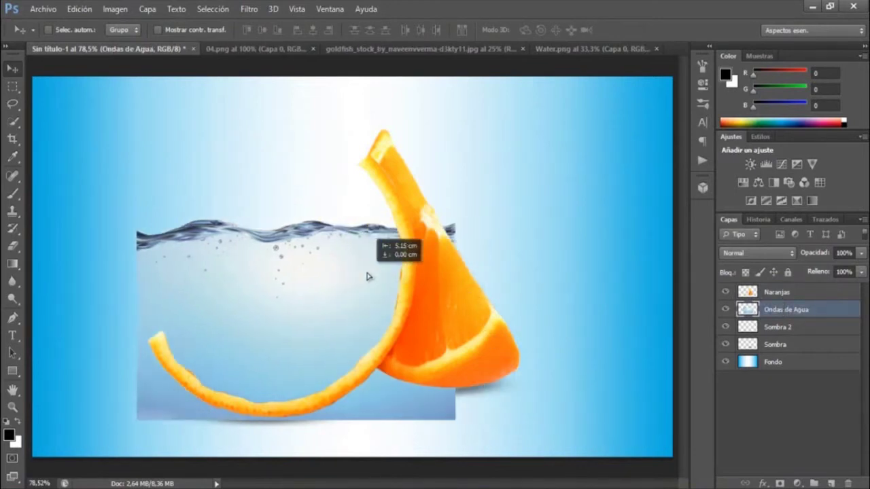
key("ctrl+t")
Rotate the water about −30° and position it over the left slice's rind.
left_click_drag(536, 412, 577, 272)
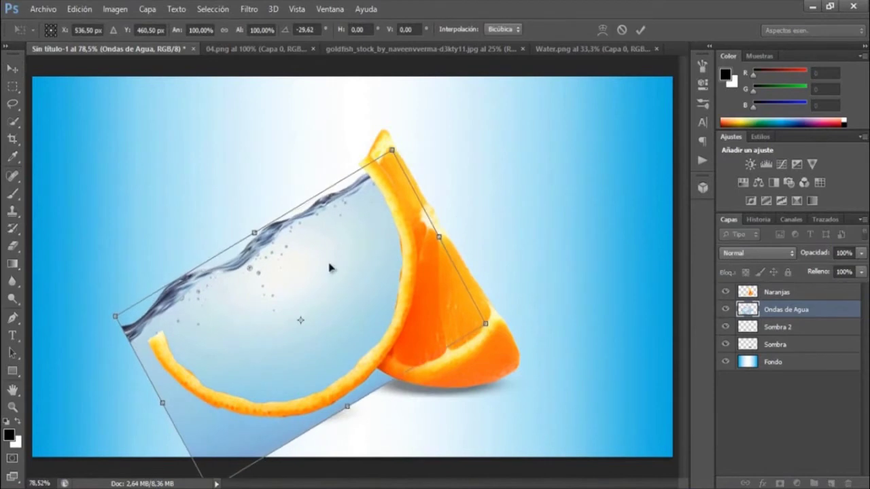
left_click_drag(330, 268, 355, 279)
left_click_drag(555, 360, 588, 299)
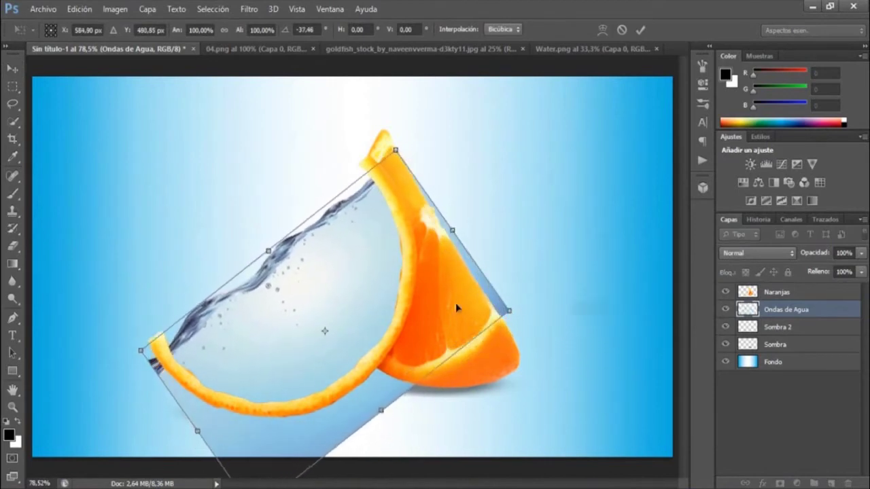
left_click_drag(435, 284, 438, 280)
left_click_drag(519, 257, 524, 281)
mouse_move(435, 277)
left_mouse_down()
mouse_move(435, 297)
mouse_move(500, 261)
left_mouse_up()
left_click_drag(429, 307, 418, 299)
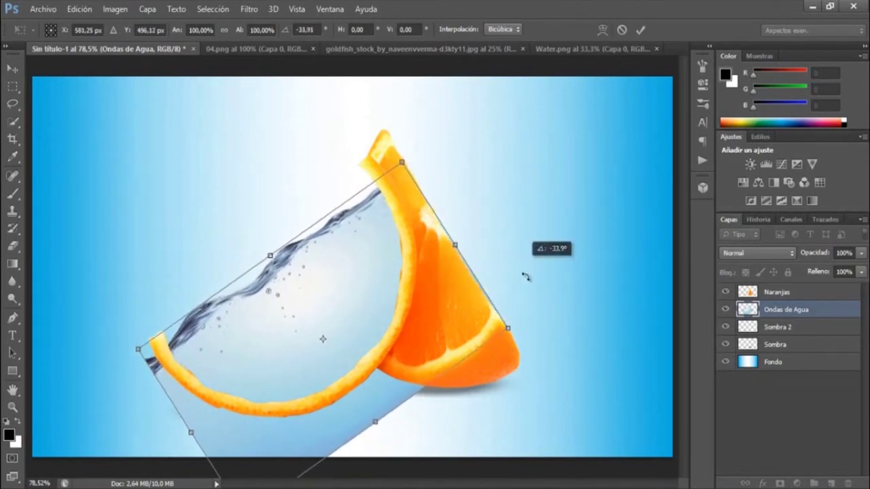
left_click_drag(524, 273, 533, 294)
left_click_drag(361, 288, 365, 296)
Warp the water so its corners and edge follow the curve of the rind.
right_click(365, 278)
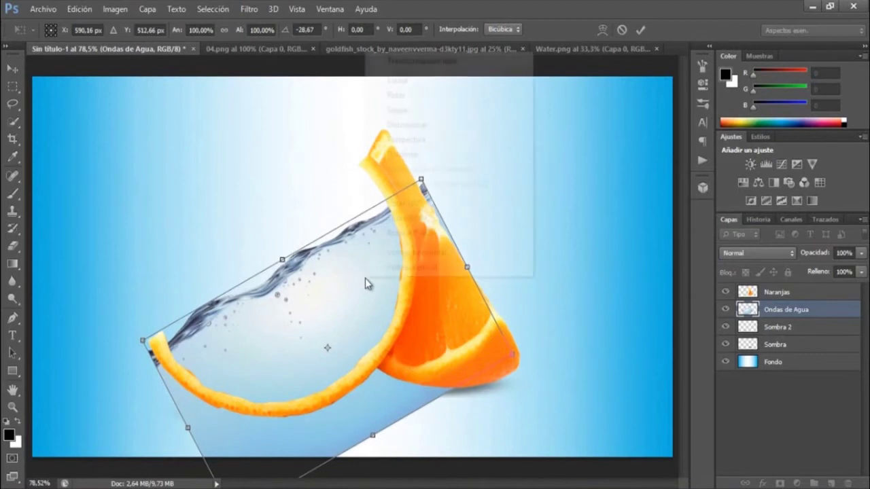
left_click(406, 154)
left_click_drag(420, 176, 401, 148)
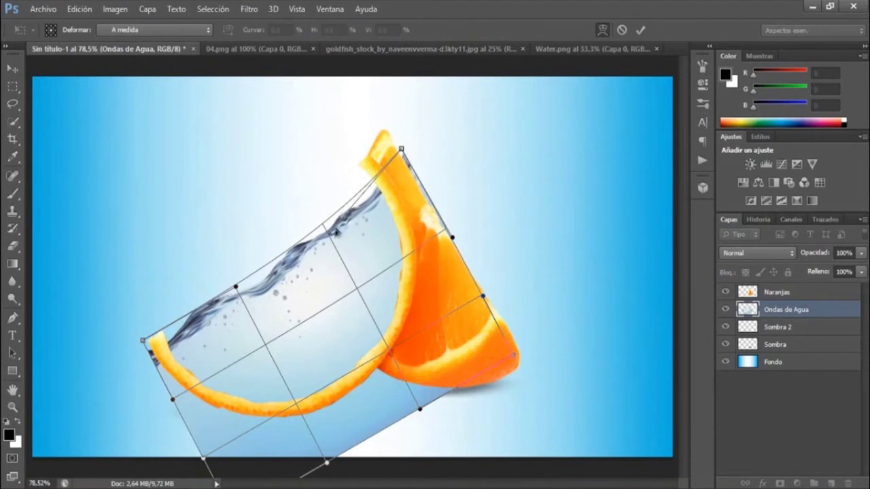
left_click_drag(334, 239, 352, 249)
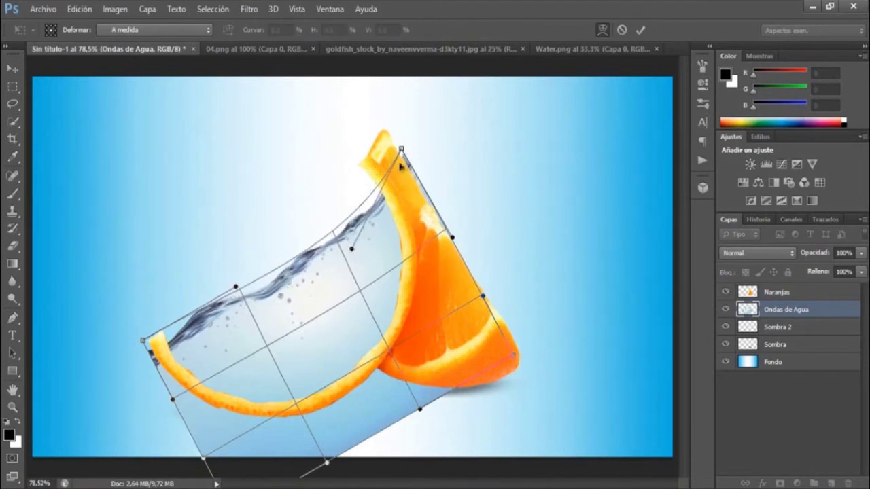
mouse_move(401, 146)
left_mouse_down()
mouse_move(397, 129)
mouse_move(385, 125)
left_mouse_up()
left_click_drag(351, 248, 363, 262)
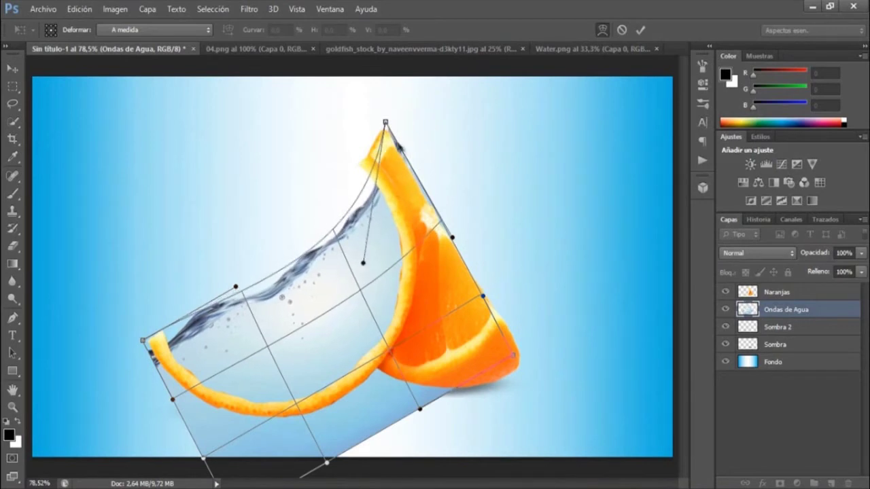
left_click_drag(383, 120, 380, 112)
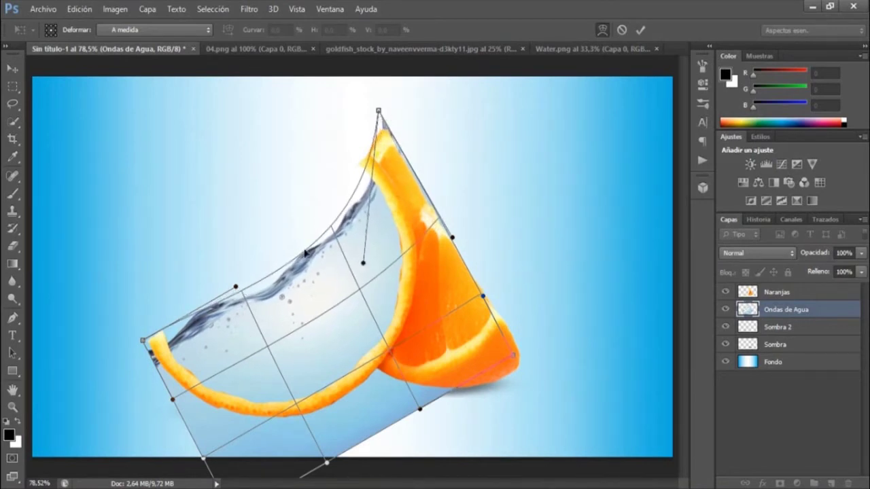
left_click_drag(382, 130, 390, 140)
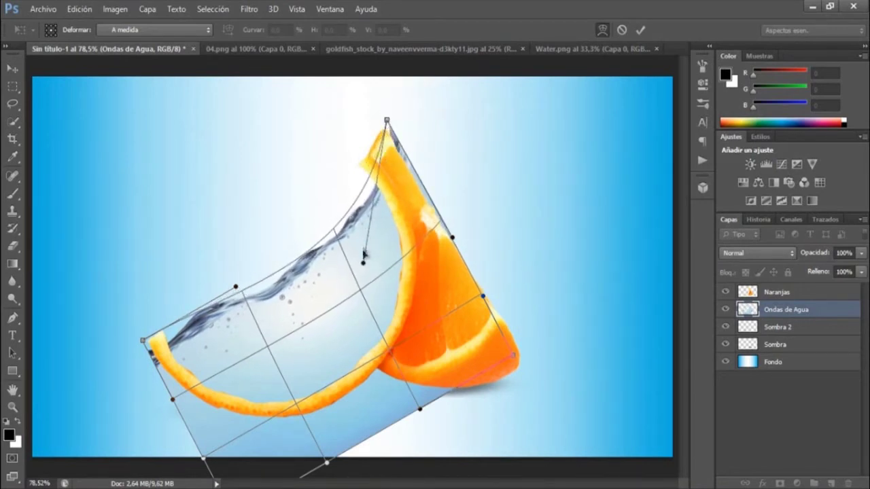
left_click_drag(363, 267, 359, 253)
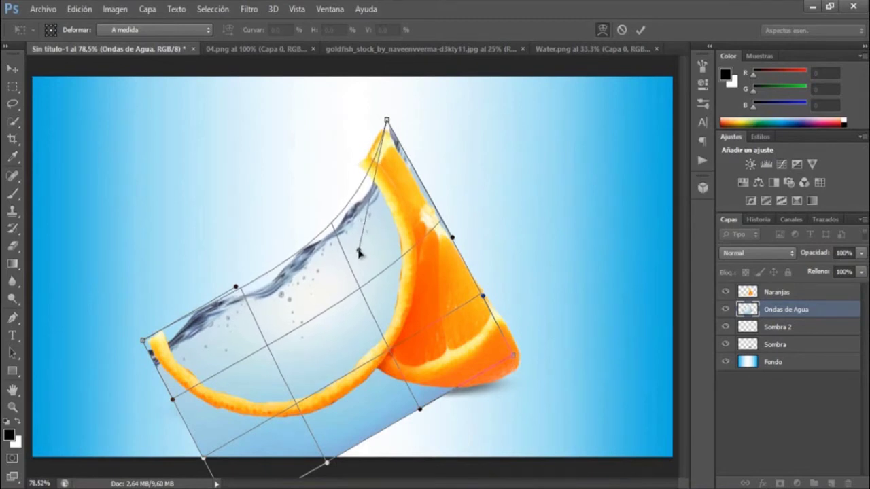
key("Return")
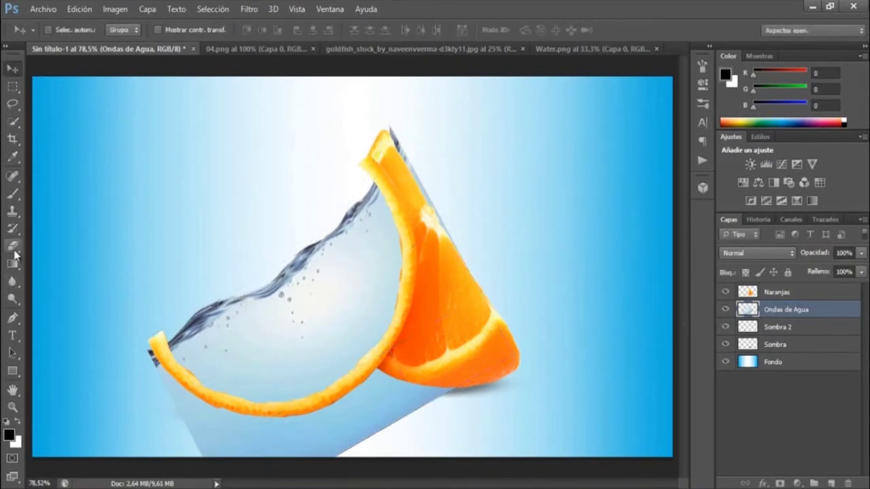
Erase the water below the peel, past its tip, and between the two slices.
left_click(14, 247)
left_click(66, 32)
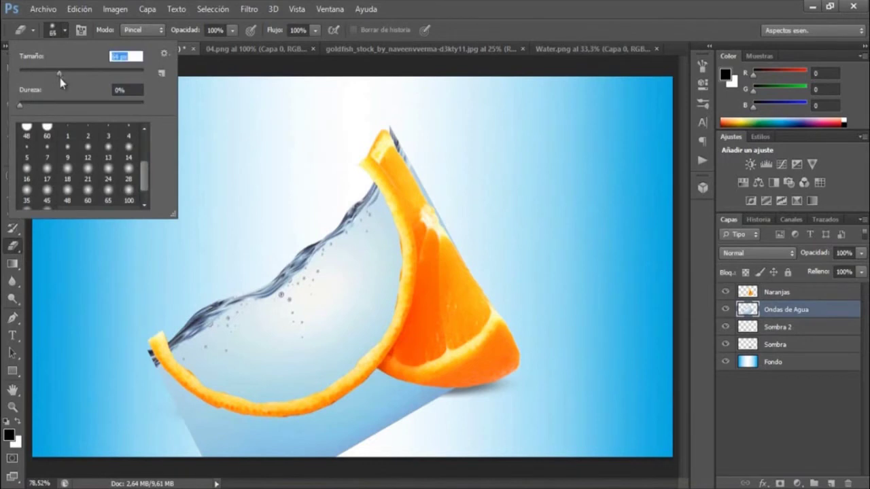
left_click(151, 379)
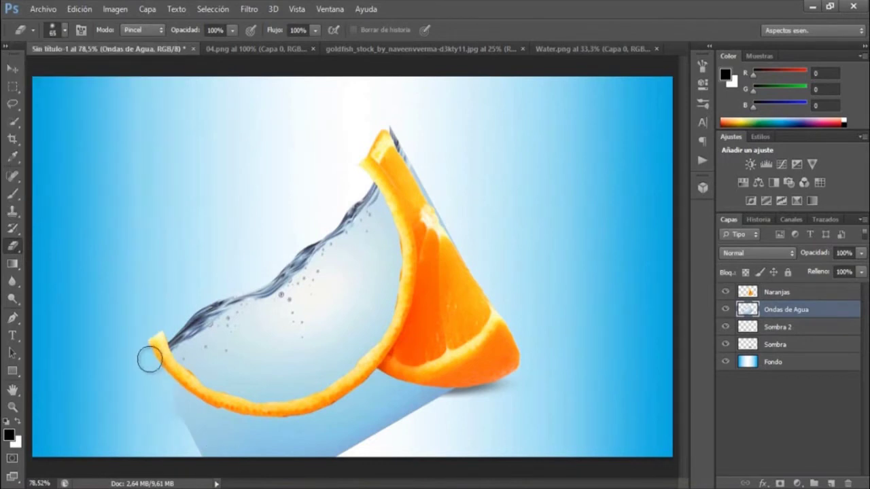
mouse_move(301, 442)
left_mouse_down()
mouse_move(358, 456)
mouse_move(243, 433)
mouse_move(349, 435)
mouse_move(485, 360)
left_mouse_up()
left_click_drag(421, 199, 390, 136)
mouse_move(397, 389)
left_mouse_down()
mouse_move(375, 433)
mouse_move(361, 398)
mouse_move(346, 400)
left_mouse_up()
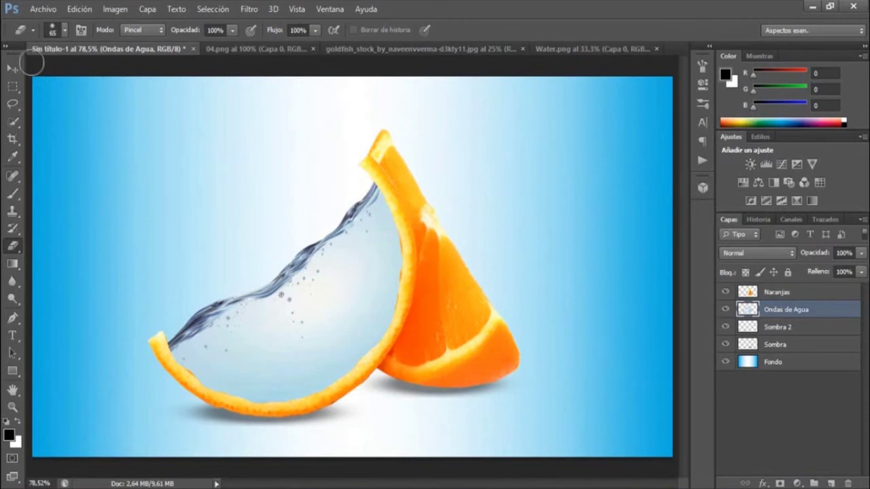
left_click(12, 68)
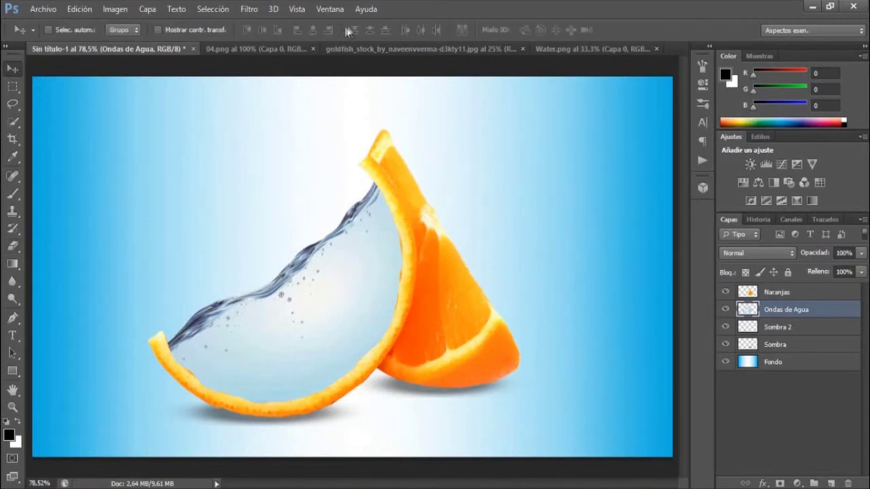
left_click(363, 49)
Lasso a goldfish into the composition and delete its white background with the Magic Wand.
key("l")
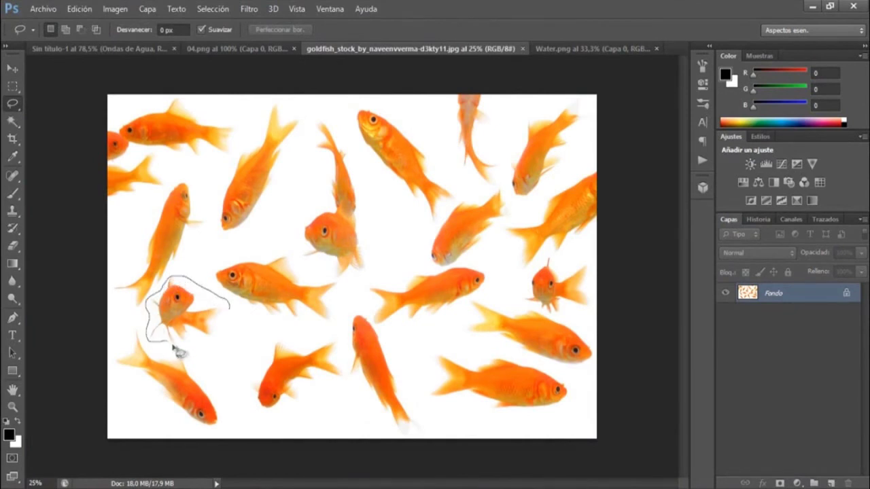
mouse_move(232, 313)
left_mouse_down()
mouse_move(234, 336)
mouse_move(253, 130)
mouse_move(324, 340)
mouse_move(299, 333)
mouse_move(248, 282)
left_mouse_up()
key("v")
left_click(14, 120)
left_click(342, 214)
key("Delete")
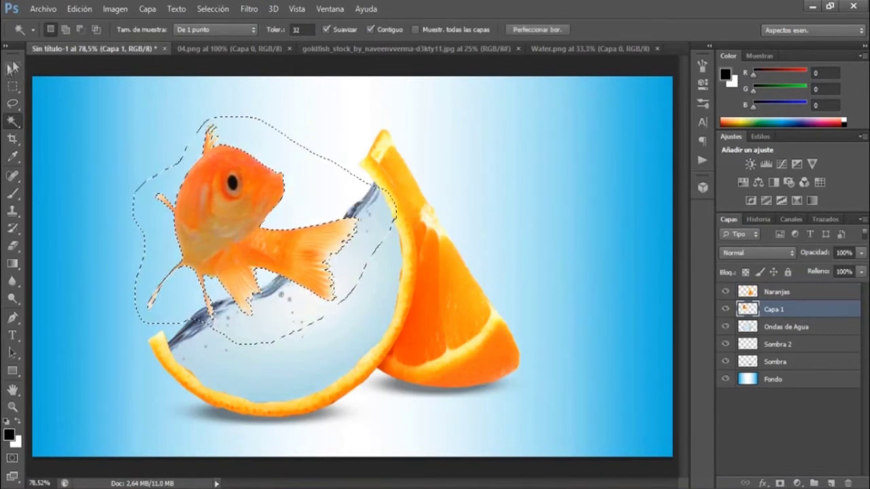
left_click(12, 69)
key("ctrl+d")
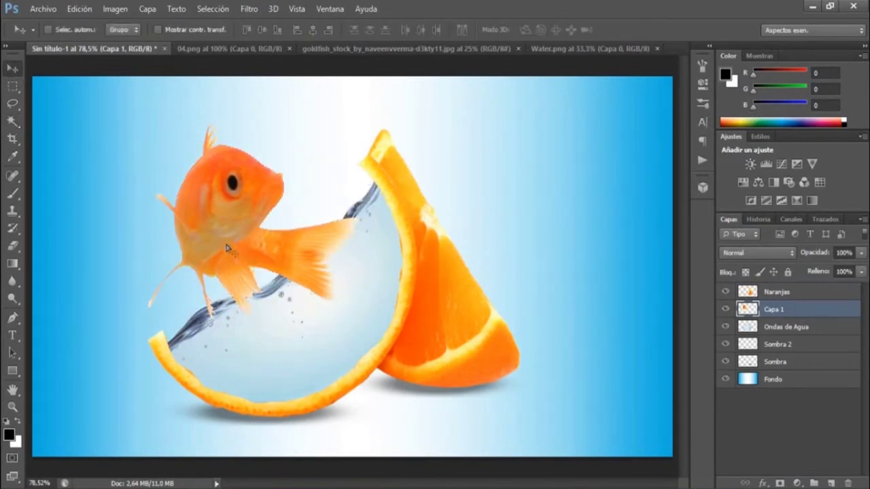
Move the goldfish into the water and shrink it with Free Transform.
left_click_drag(231, 252, 252, 277)
key("ctrl+t")
mouse_move(171, 152)
left_mouse_down()
mouse_move(306, 279)
mouse_move(289, 324)
mouse_move(334, 348)
left_mouse_up()
key("Return")
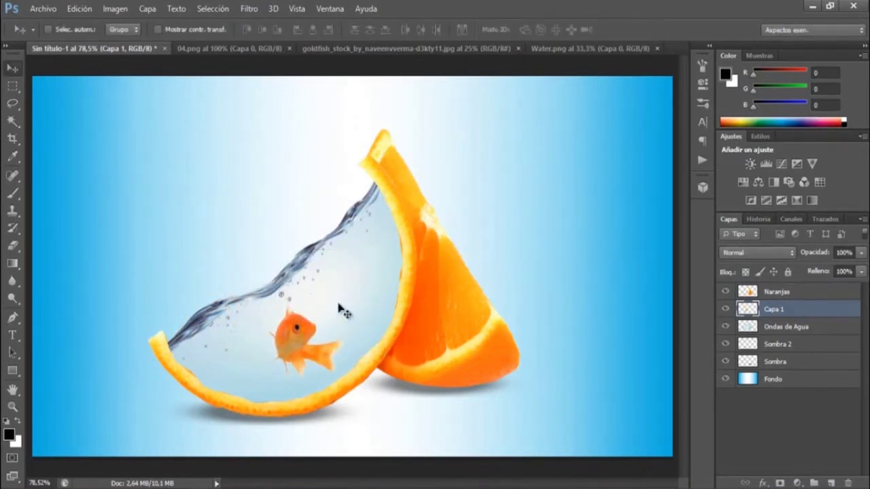
Fine-tune the goldfish's size and move it lower within the water.
key("ctrl+t")
left_click_drag(346, 301, 364, 288)
key("Return")
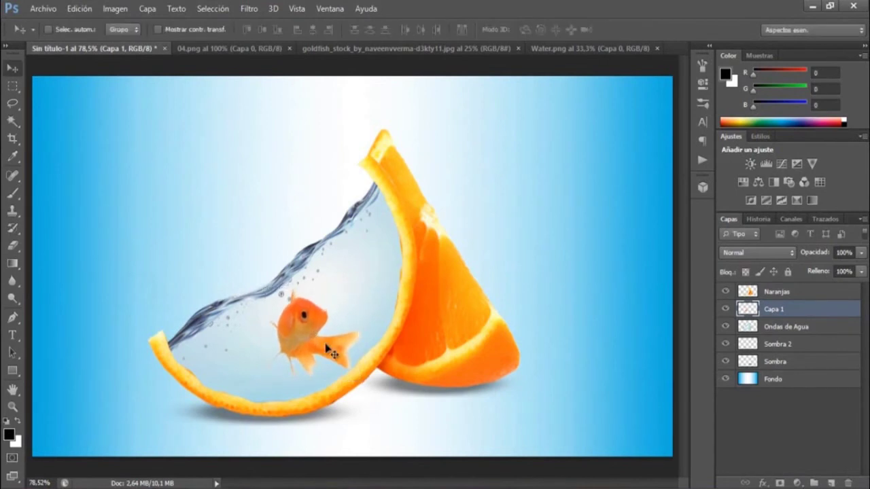
key("ctrl+t")
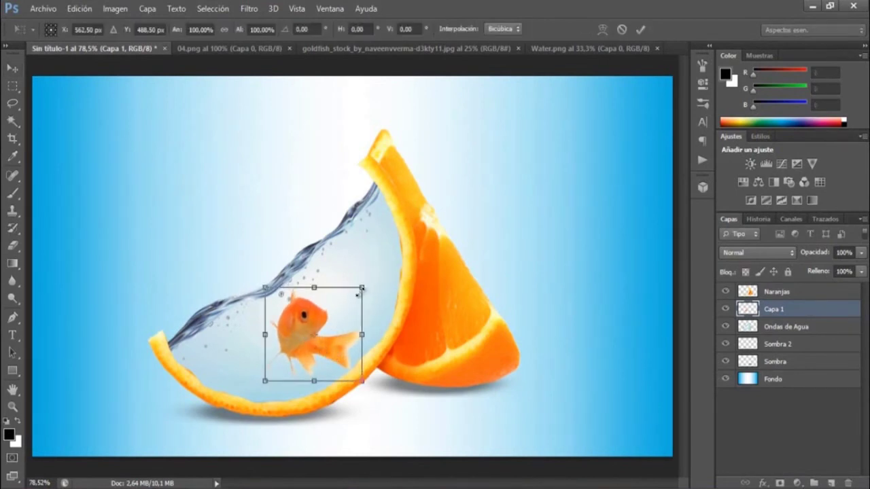
left_click_drag(361, 289, 348, 297)
key("Return")
left_click_drag(303, 361, 311, 361)
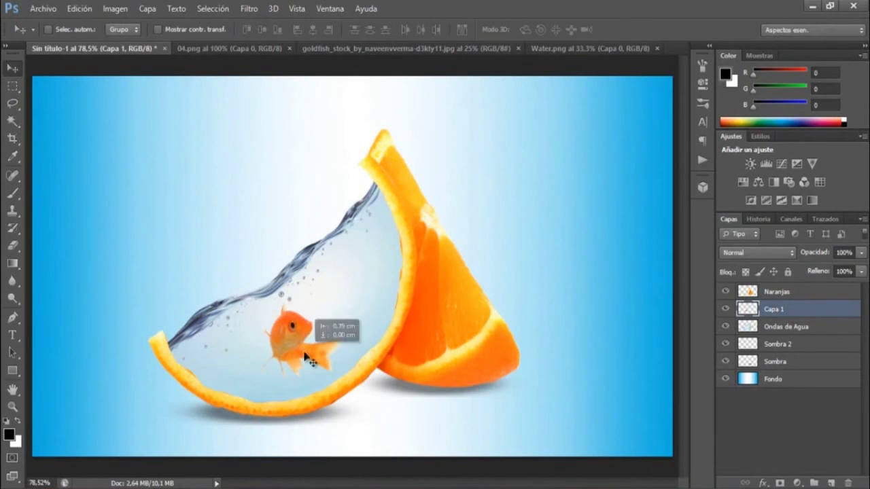
key("ctrl+t")
key("Return")
left_click_drag(314, 359, 298, 350)
Blend the goldfish layer in Multiplicar mode and nudge the fish into final position.
left_click(774, 256)
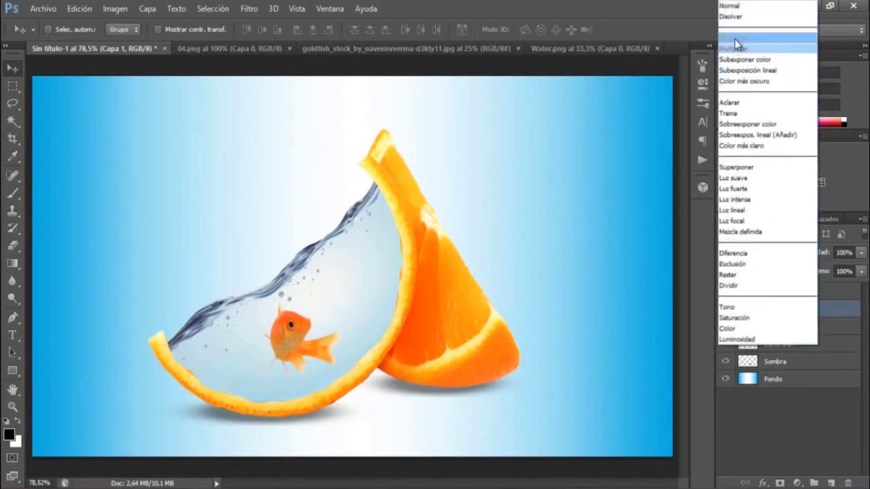
left_click(753, 55)
key("shift+minus")
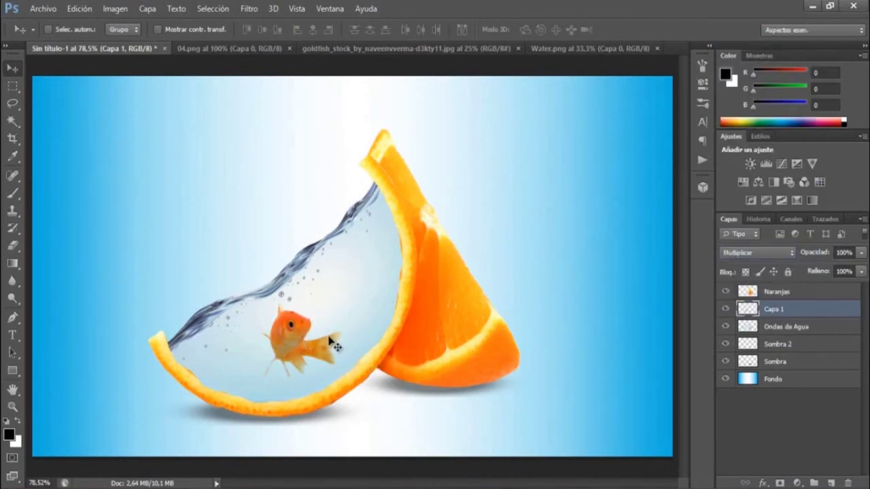
left_click_drag(327, 341, 323, 344)
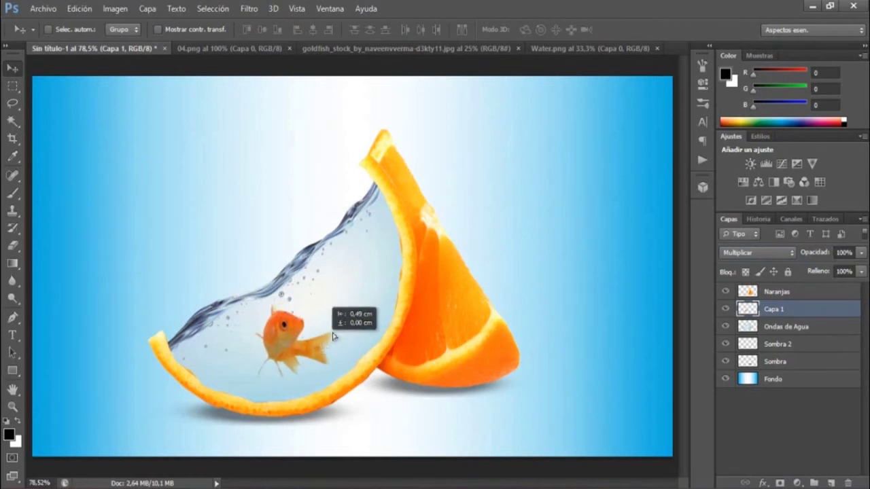
left_click_drag(333, 337, 340, 338)
key("shift+Left")
key("shift+Left")
key("Left")
key("Left")
key("Right")
key("Right")
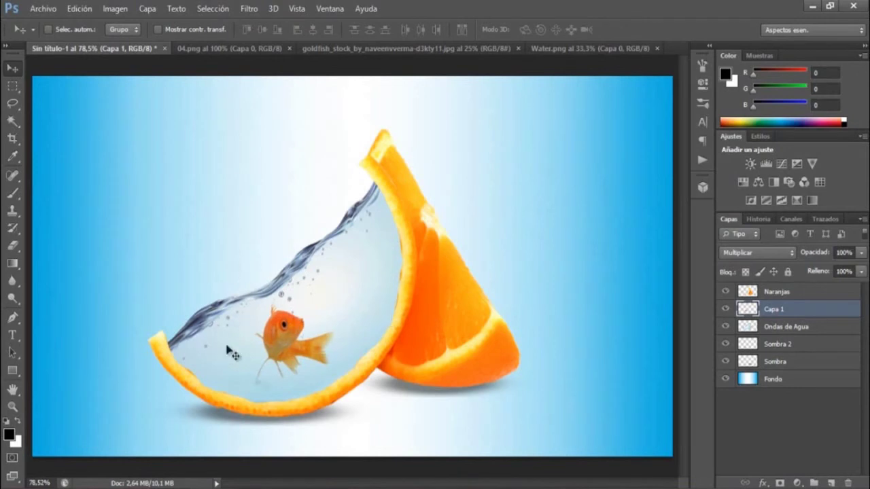
Rename the goldfish layer to Pez, then select the Naranjas layer.
double_click(775, 310)
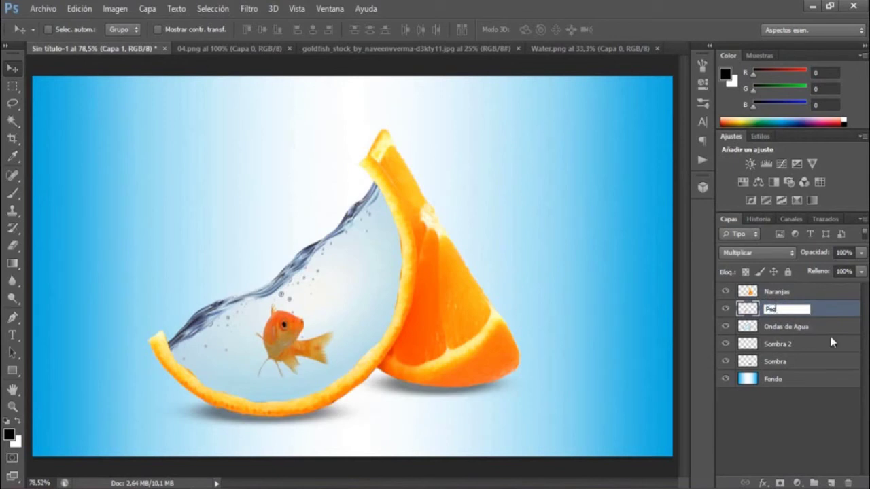
type("z")
key("Return")
left_click(781, 294)
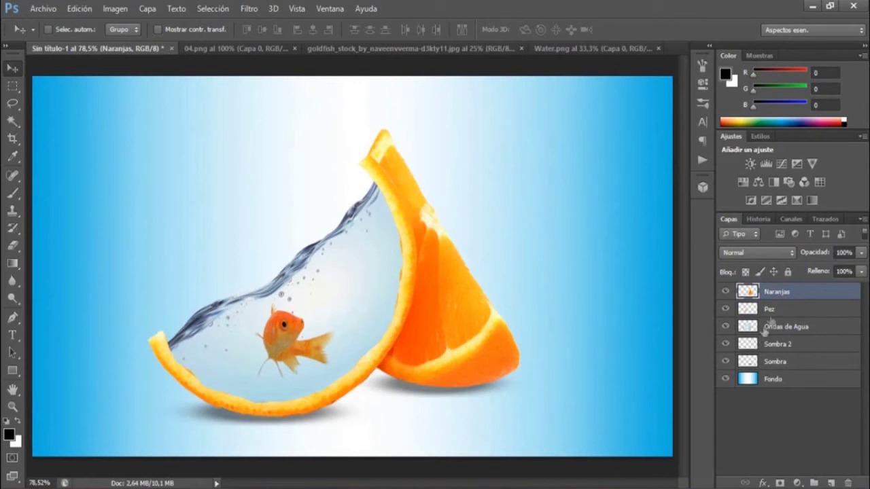
Open the Filter Gallery on the Pez goldfish layer instead of the oranges.
left_click(248, 9)
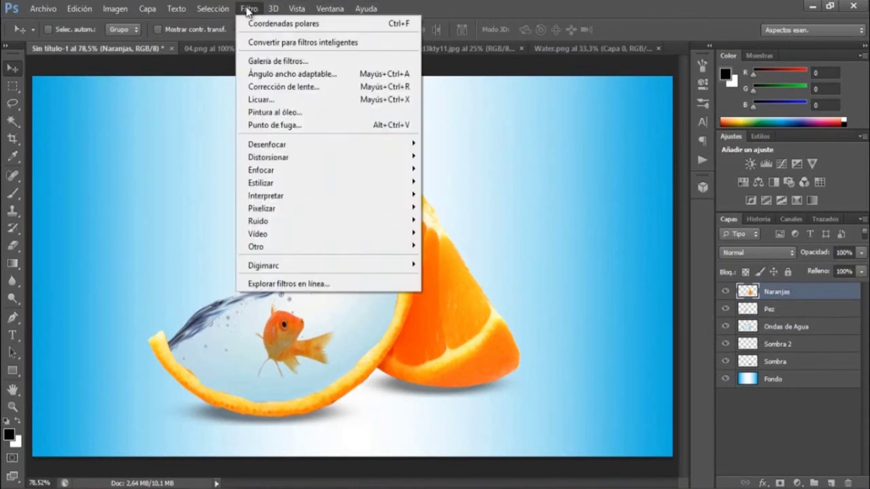
left_click(282, 60)
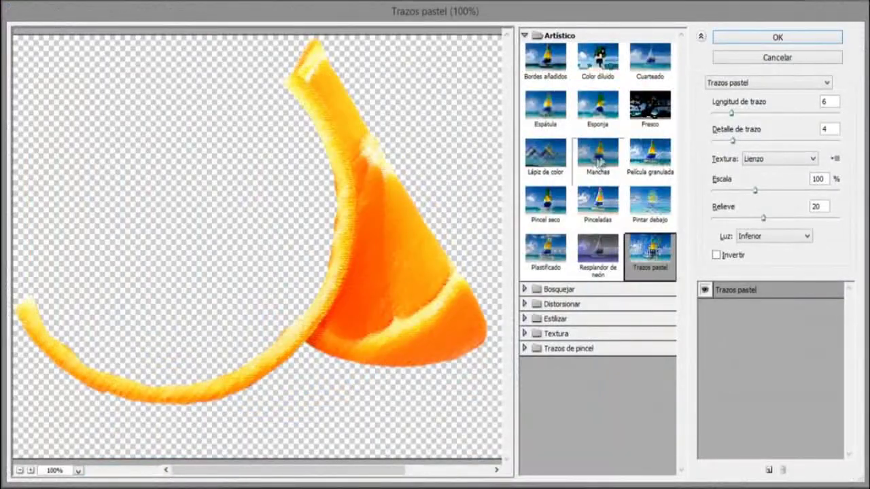
left_click(764, 59)
left_click(781, 310)
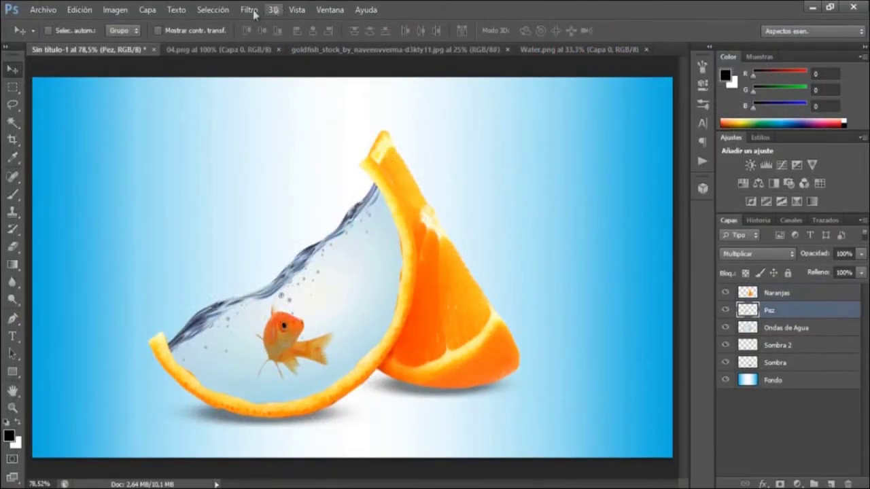
left_click(249, 8)
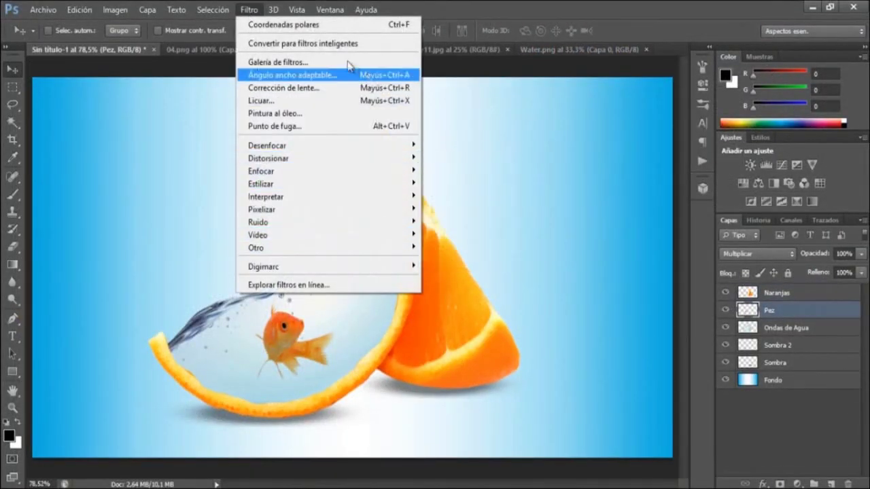
left_click(344, 63)
Preview Pincel seco, Pinceladas, Plastificado, Esponja, Espátula and Bordes añadidos on the fish.
left_click(546, 204)
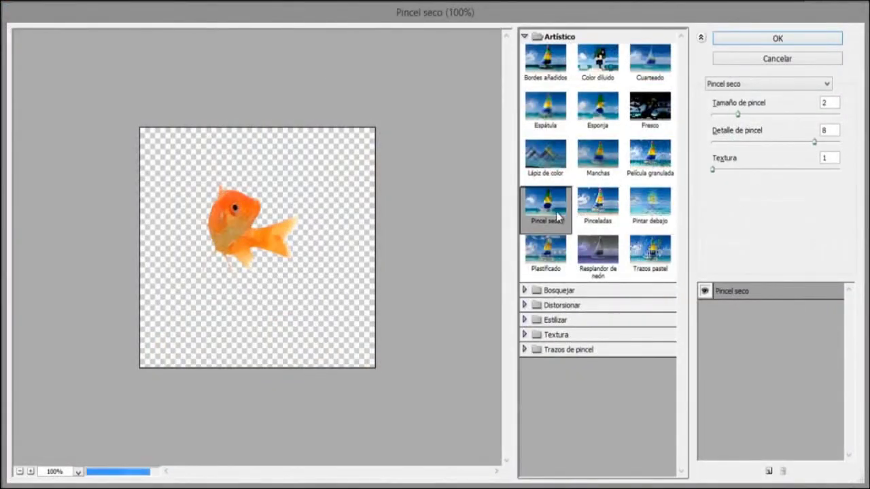
left_click(599, 204)
left_click(546, 252)
left_click(615, 124)
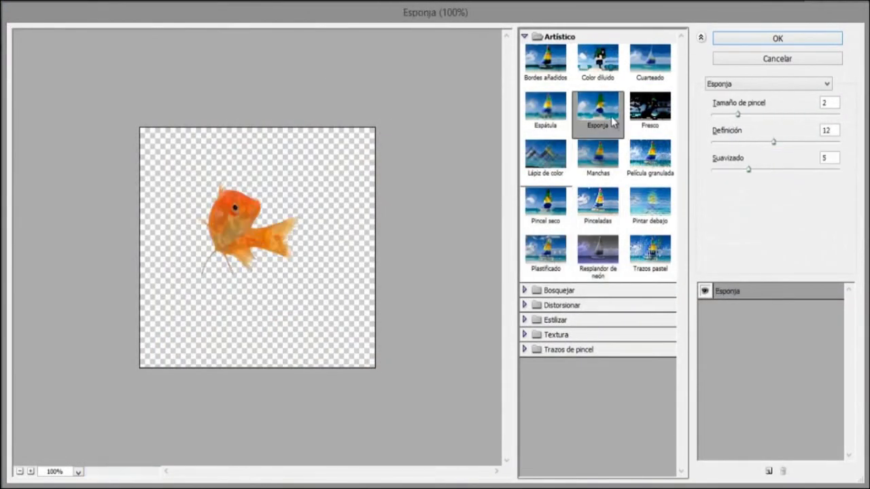
left_click(564, 113)
left_click(560, 73)
left_click(552, 294)
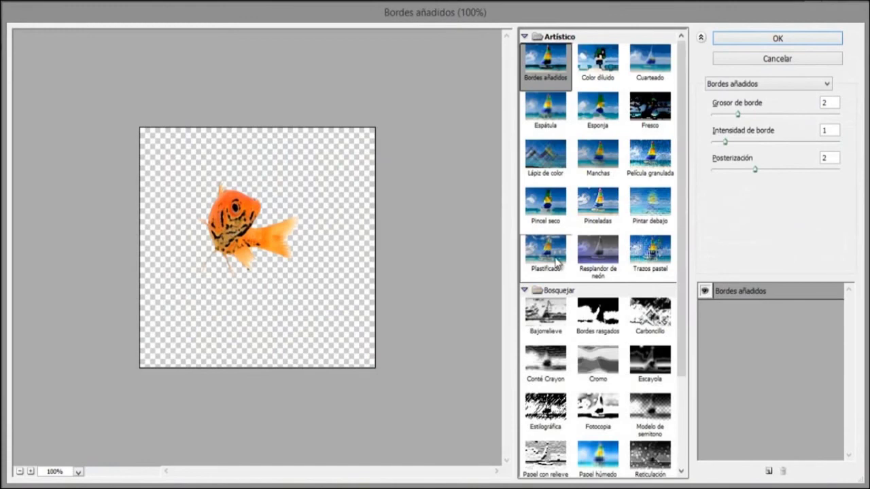
left_click(546, 251)
Browse the Textura filters and choose Grietas.
scroll(568, 381, "down", 3)
scroll(568, 401, "down", 1)
left_click(559, 440)
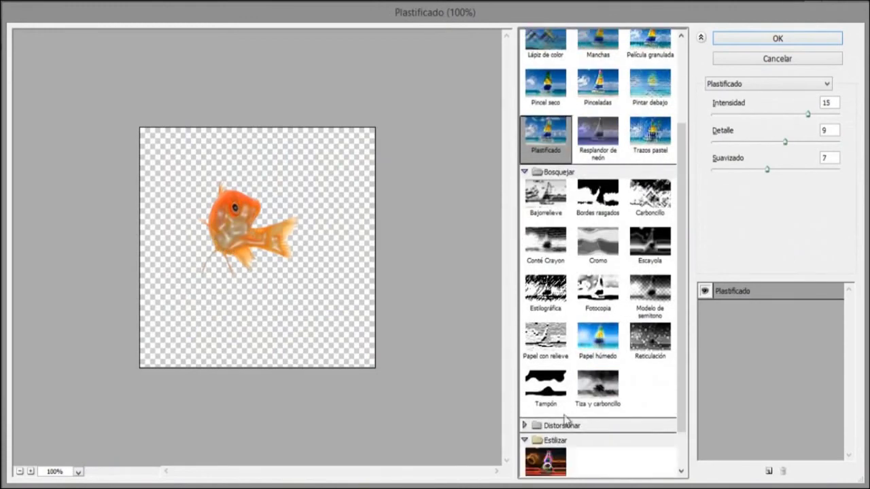
left_click(556, 452)
left_click(546, 380)
left_click(598, 381)
left_click(598, 428)
left_click(638, 406)
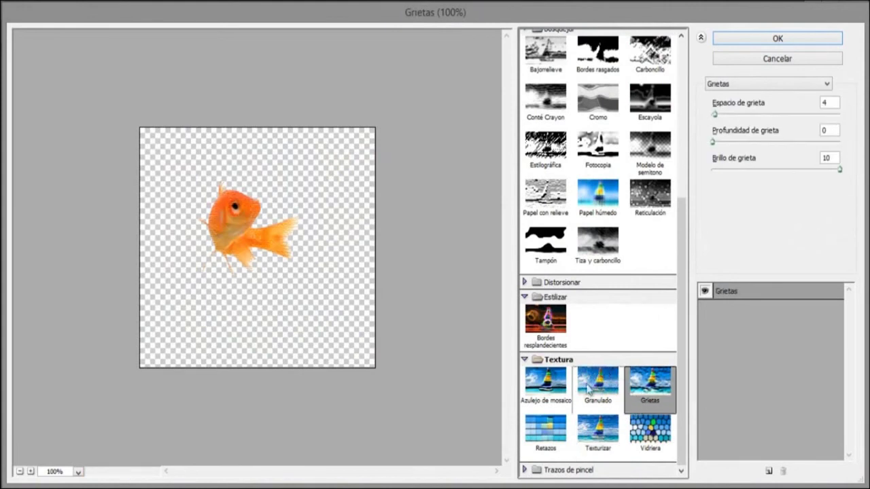
Apply Grietas with crack spacing 69, depth 0 and reduced brightness.
left_click_drag(714, 114, 802, 119)
mouse_move(726, 146)
left_mouse_down()
mouse_move(753, 143)
mouse_move(717, 141)
left_mouse_up()
left_click_drag(840, 171, 824, 171)
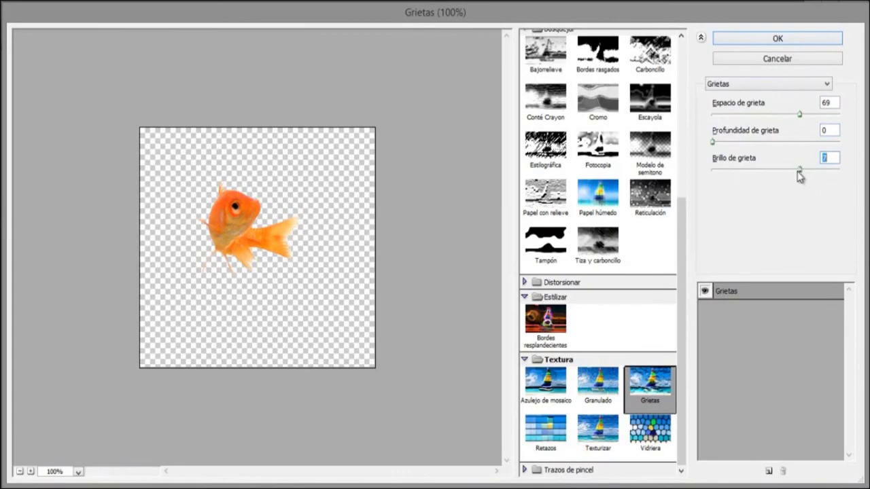
left_click(792, 41)
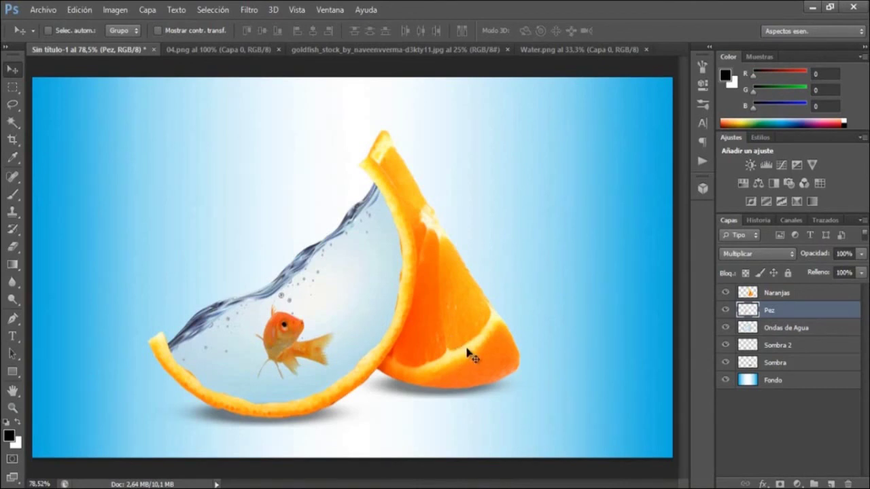
key("ctrl+minus")
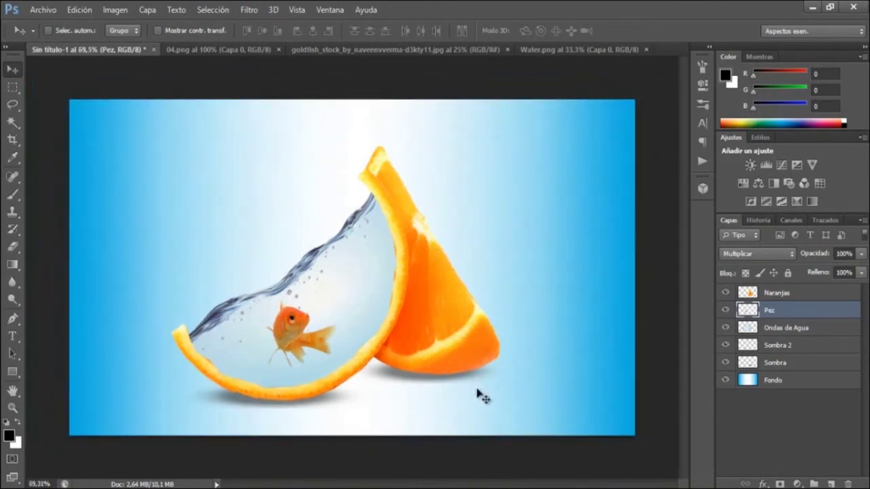